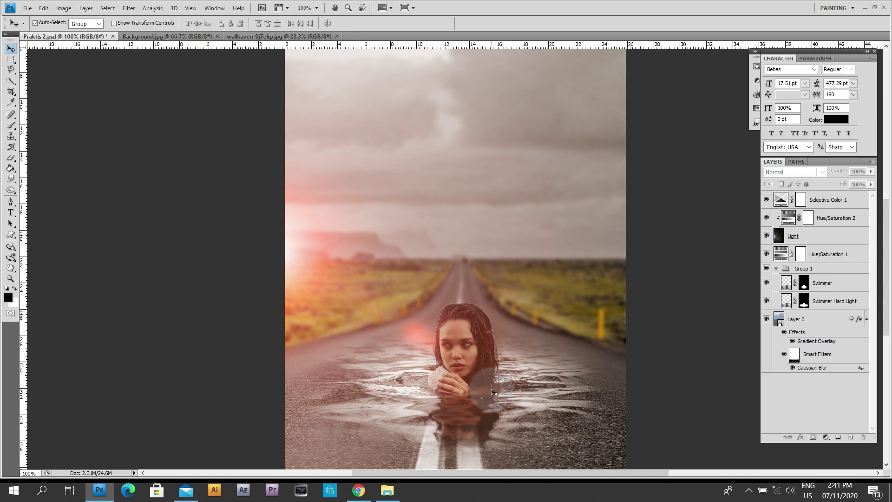
Step: Undo the last change and switch to the Background.jpg road photo
{"action": "key", "text": "ctrl+z"}
{"action": "key", "text": "ctrl+z"}
{"action": "key", "text": "ctrl+z"}
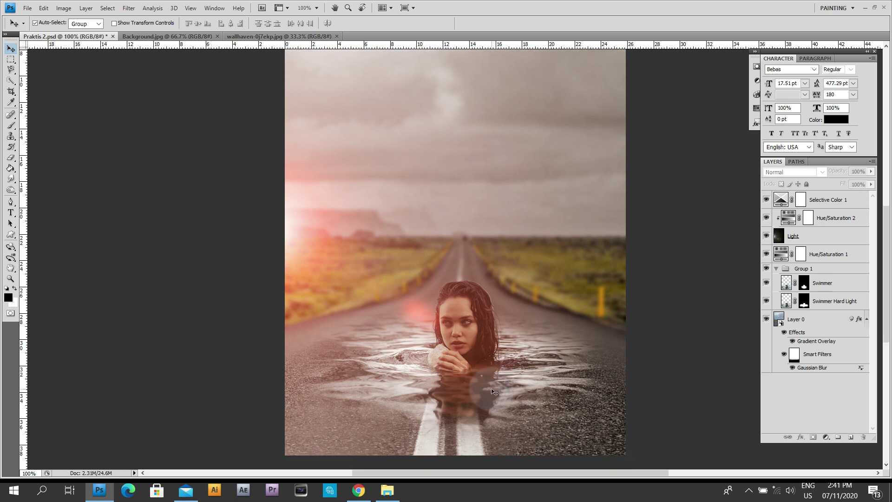
{"action": "left_click", "coordinate": [172, 37]}
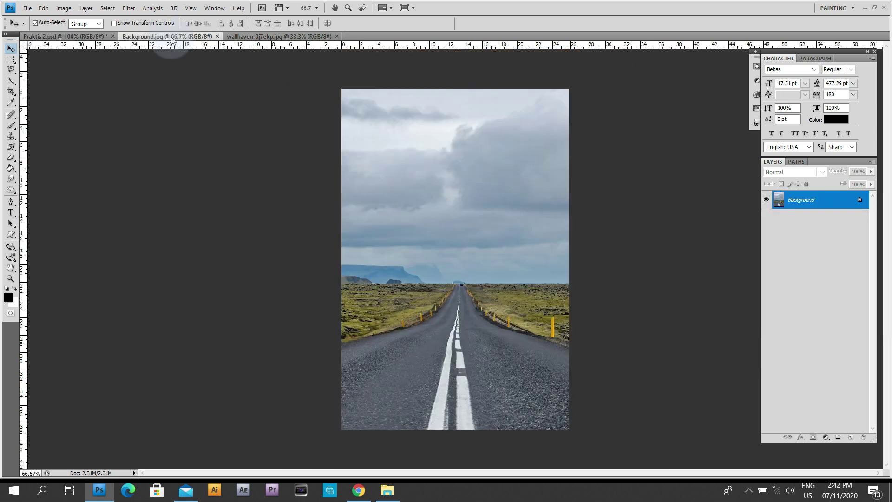
Step: Compare Background.jpg and wallhaven-0j7ekp.jpg, ending on the swimmer photo
{"action": "left_click", "coordinate": [289, 38]}
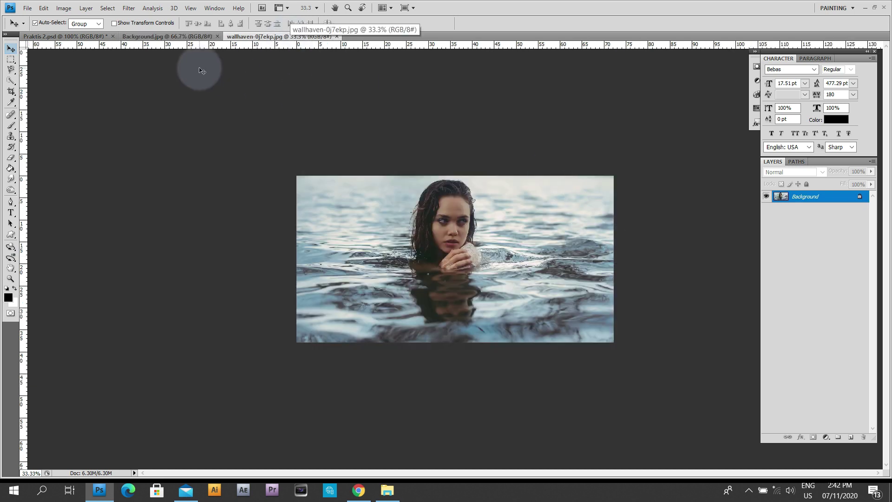
{"action": "left_click", "coordinate": [183, 37]}
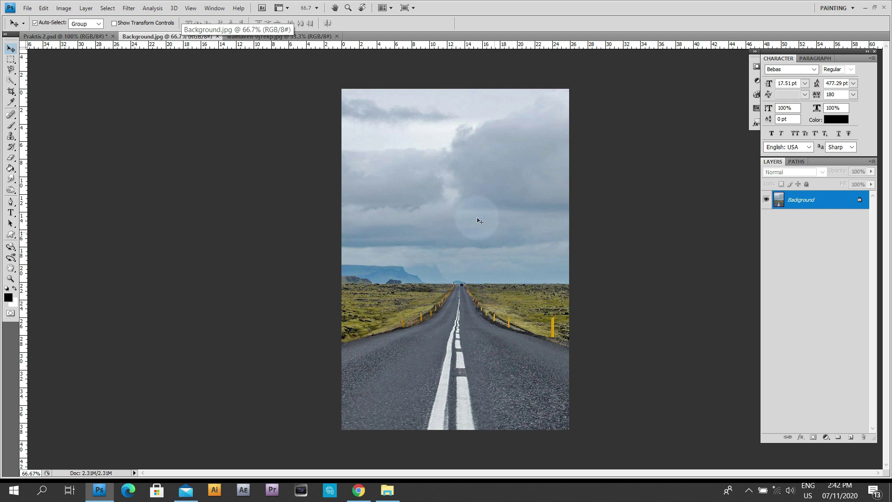
{"action": "left_click", "coordinate": [305, 36]}
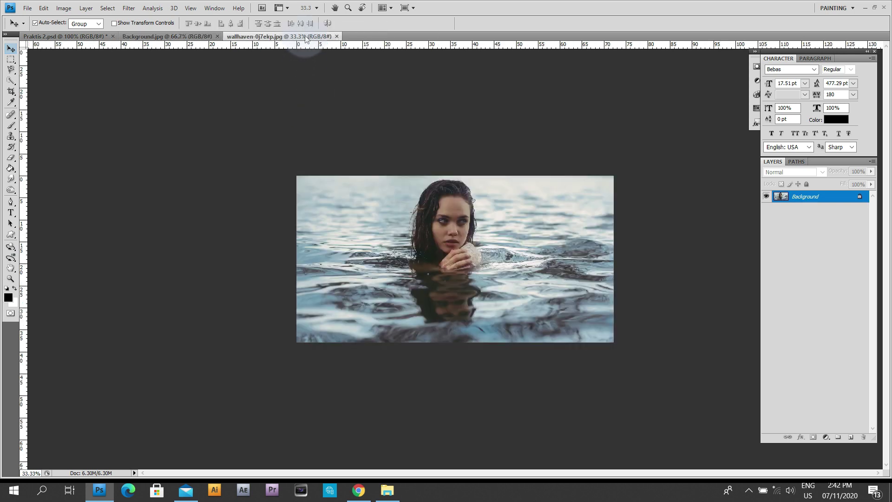
{"action": "left_click", "coordinate": [182, 38]}
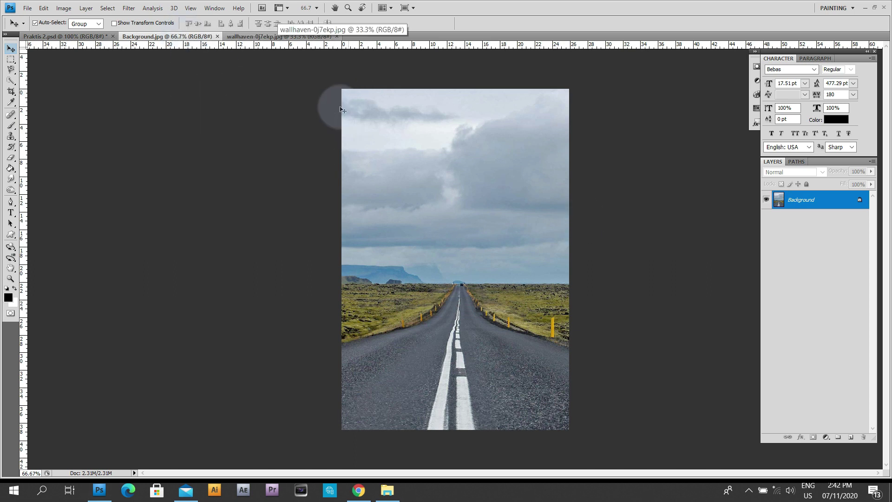
{"action": "left_click", "coordinate": [311, 36]}
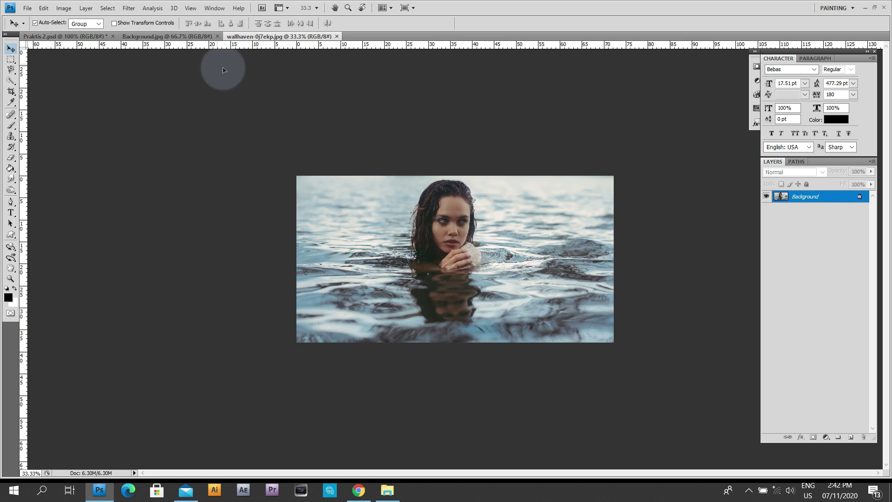
Step: Copy the swimmer photo into Background.jpg and scale it down, shifting it left
{"action": "left_click_drag", "start_coordinate": [181, 39], "coordinate": [471, 259]}
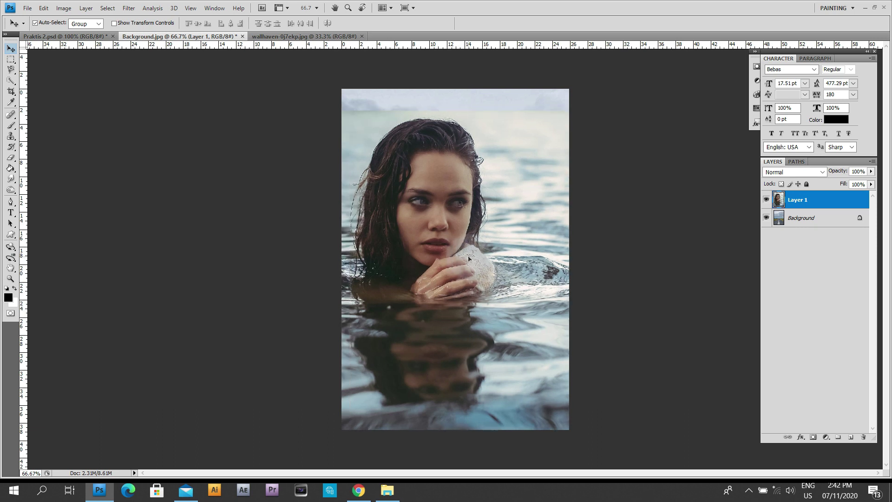
{"action": "key", "text": "ctrl+t"}
{"action": "left_click_drag", "start_coordinate": [125, 111], "coordinate": [407, 289]}
{"action": "left_click_drag", "start_coordinate": [512, 317], "coordinate": [397, 315]}
{"action": "key", "text": "Return"}
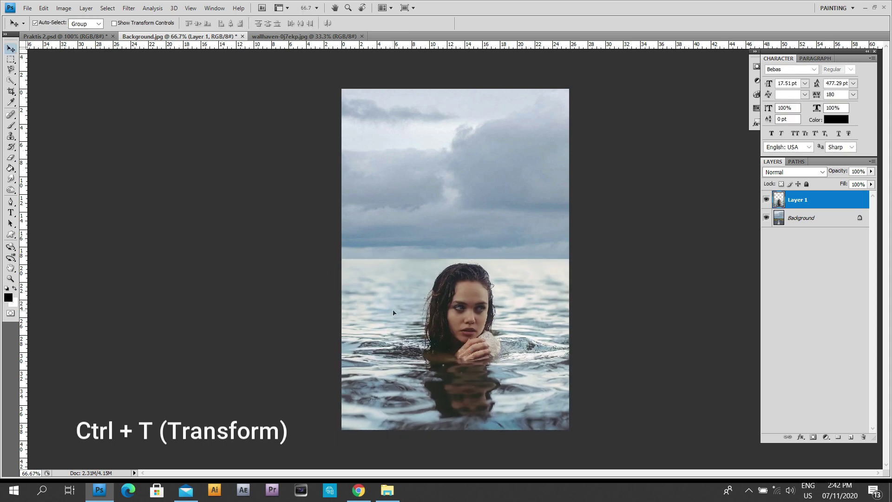
Step: Unlock the road background so it becomes Layer 0
{"action": "double_click", "coordinate": [828, 225]}
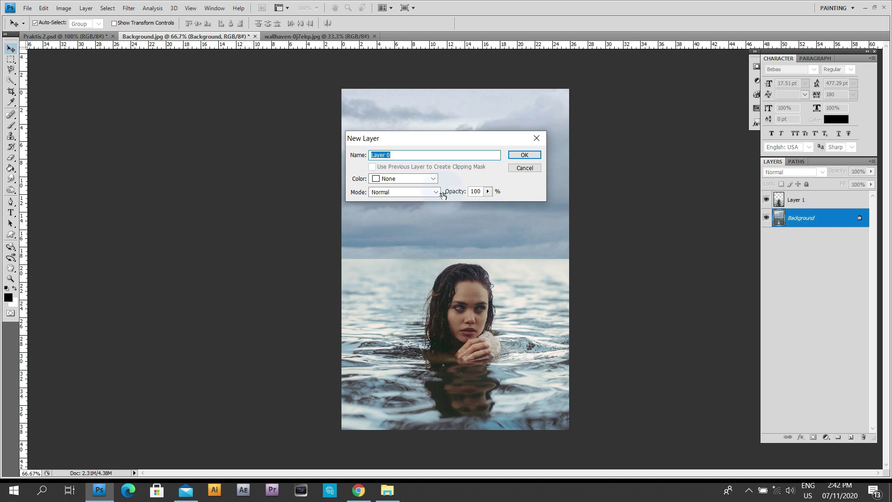
{"action": "left_click", "coordinate": [527, 158]}
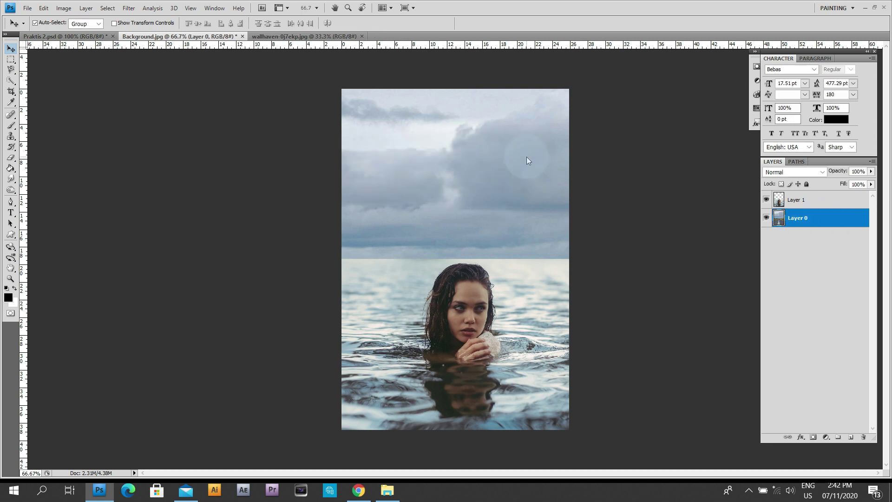
{"action": "left_click", "coordinate": [830, 226]}
{"action": "left_click", "coordinate": [827, 267]}
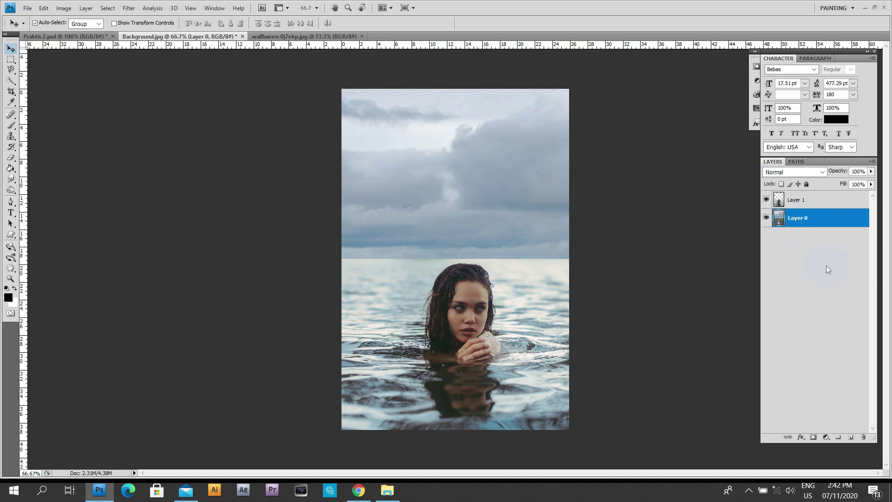
{"action": "left_click_drag", "start_coordinate": [818, 218], "coordinate": [811, 207]}
Step: Rename the swimmer's Layer 1 to 'Swimmer'
{"action": "left_click", "coordinate": [810, 206]}
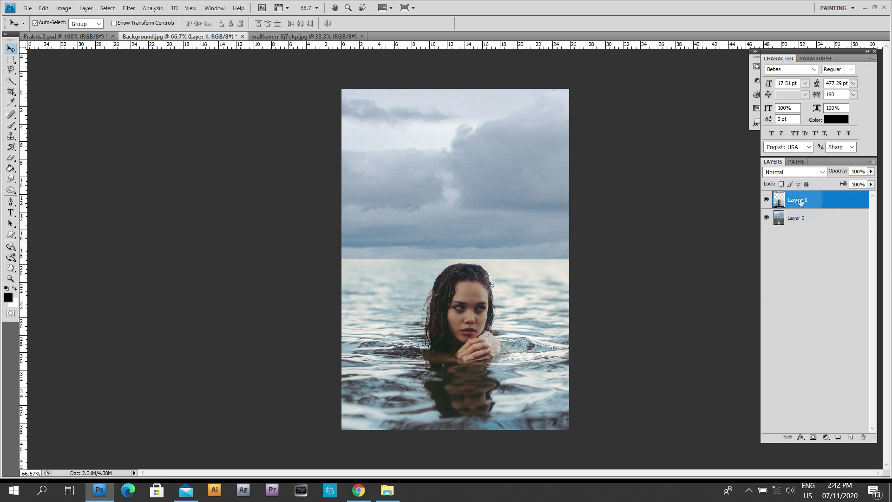
{"action": "double_click", "coordinate": [800, 200]}
{"action": "type", "text": "S"}
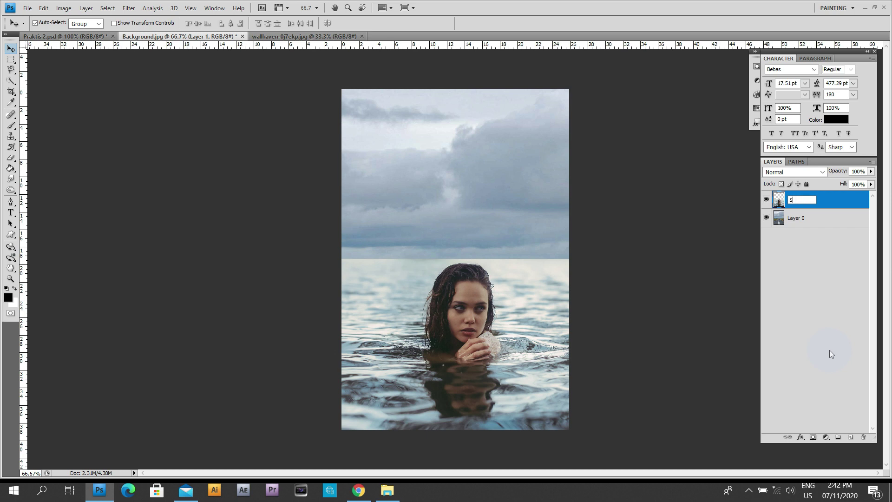
{"action": "type", "text": "wimmer"}
{"action": "left_click", "coordinate": [829, 350]}
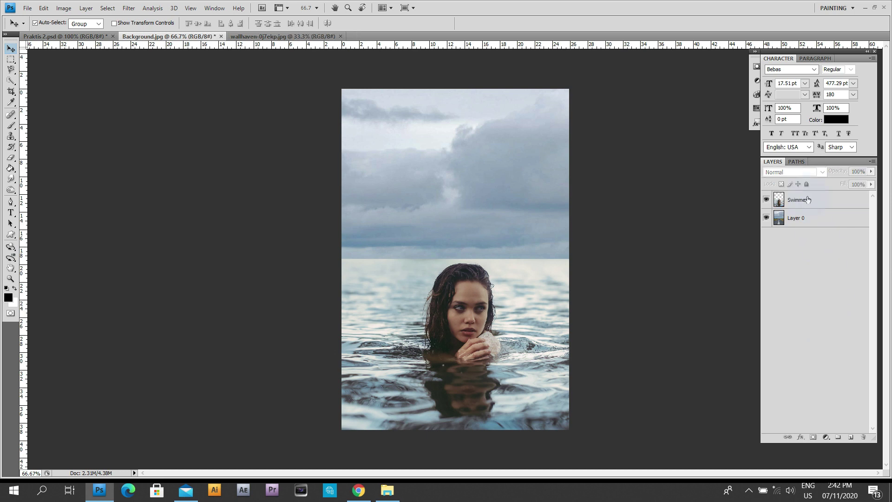
Step: Lower the Swimmer layer's opacity, then shrink and reposition it over the road
{"action": "left_click", "coordinate": [820, 208]}
{"action": "mouse_move", "coordinate": [465, 357]}
{"action": "left_mouse_down"}
{"action": "mouse_move", "coordinate": [455, 317]}
{"action": "mouse_move", "coordinate": [453, 353]}
{"action": "left_mouse_up"}
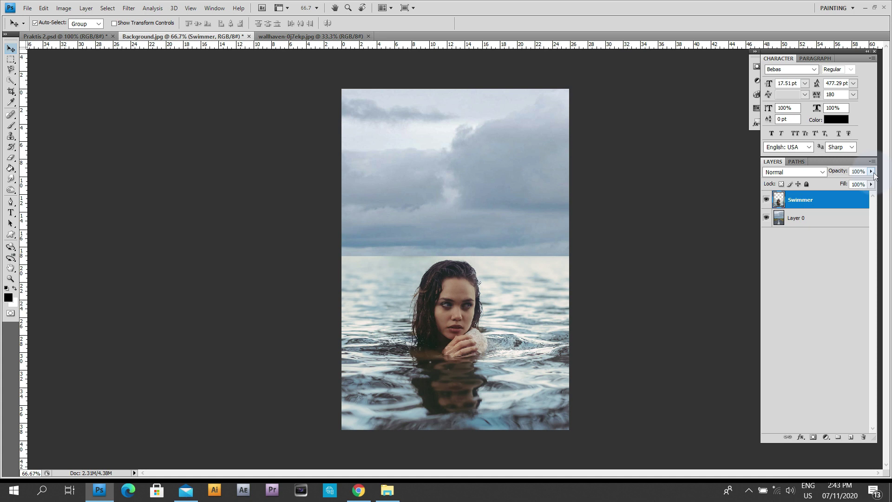
{"action": "left_click_drag", "start_coordinate": [871, 172], "coordinate": [846, 184]}
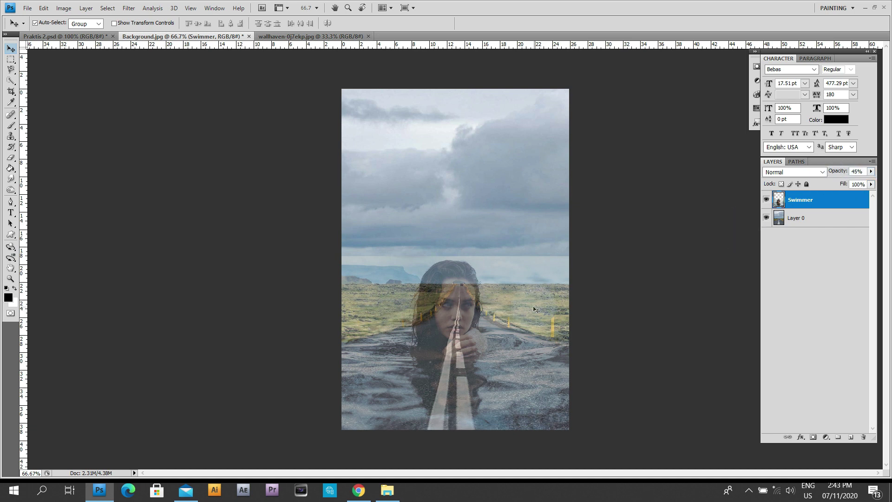
{"action": "key", "text": "ctrl+t"}
{"action": "left_click_drag", "start_coordinate": [630, 255], "coordinate": [554, 327]}
{"action": "left_click_drag", "start_coordinate": [596, 291], "coordinate": [577, 300]}
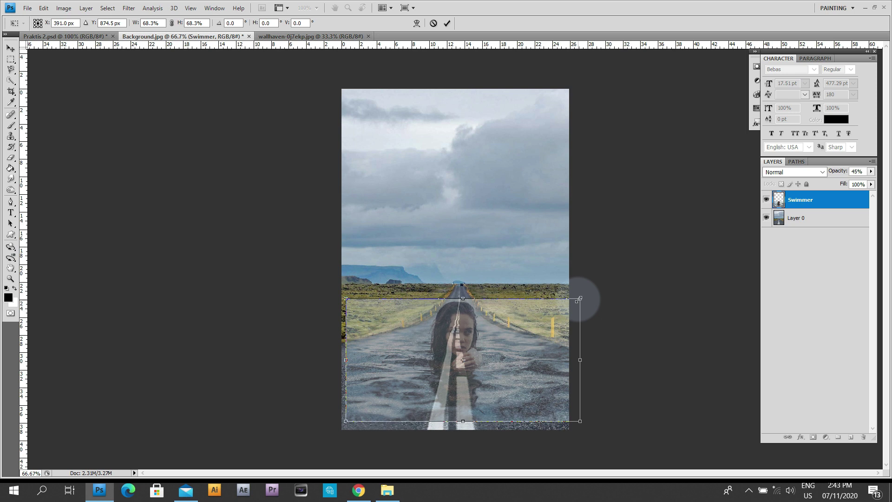
{"action": "key", "text": "Return"}
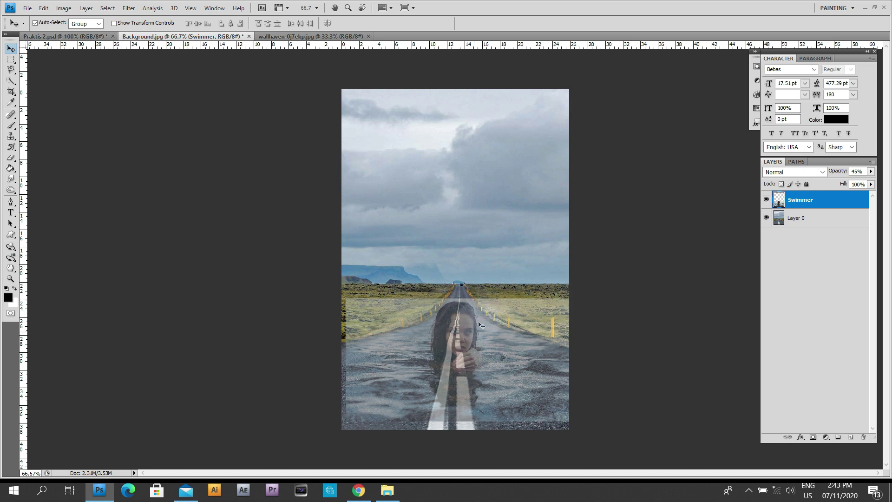
{"action": "left_click_drag", "start_coordinate": [460, 360], "coordinate": [472, 339]}
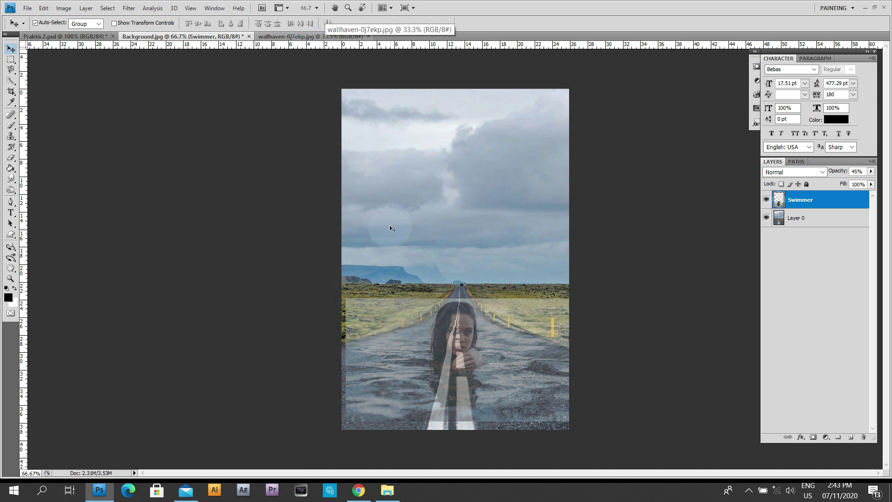
Step: Flip the Swimmer layer horizontally and nudge it slightly left and down
{"action": "key", "text": "ctrl+t"}
{"action": "right_click", "coordinate": [481, 362]}
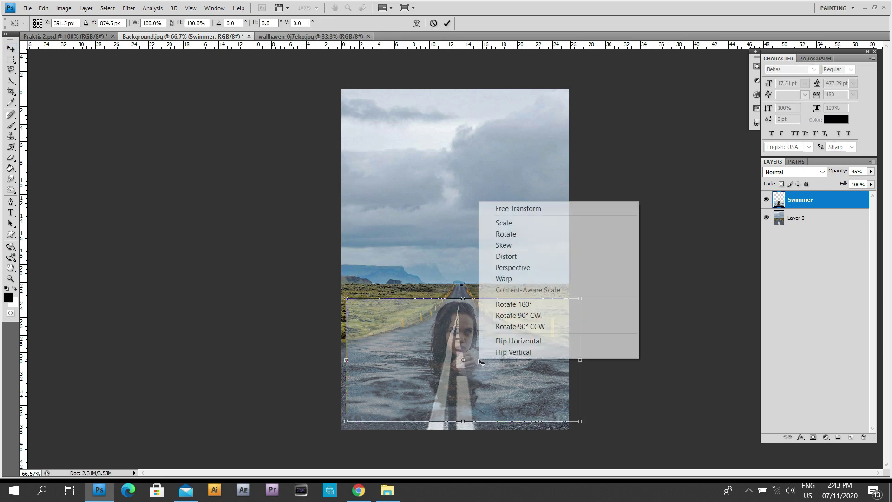
{"action": "left_click", "coordinate": [513, 345]}
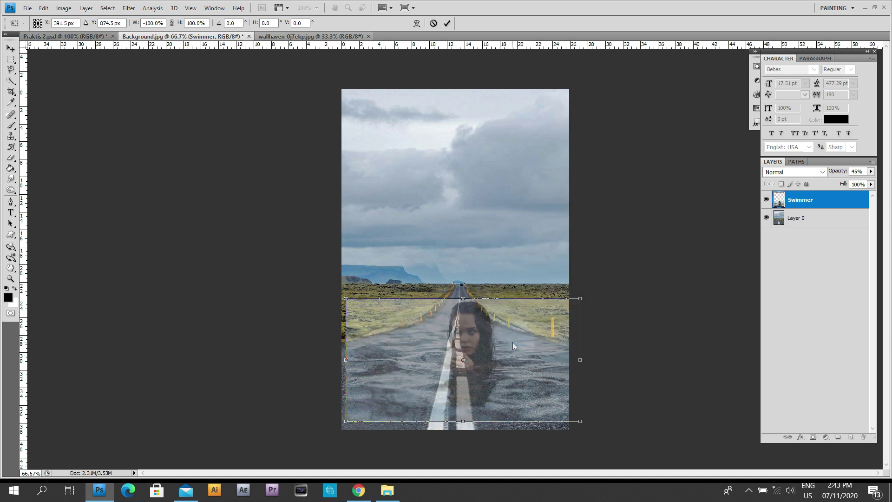
{"action": "key", "text": "Return"}
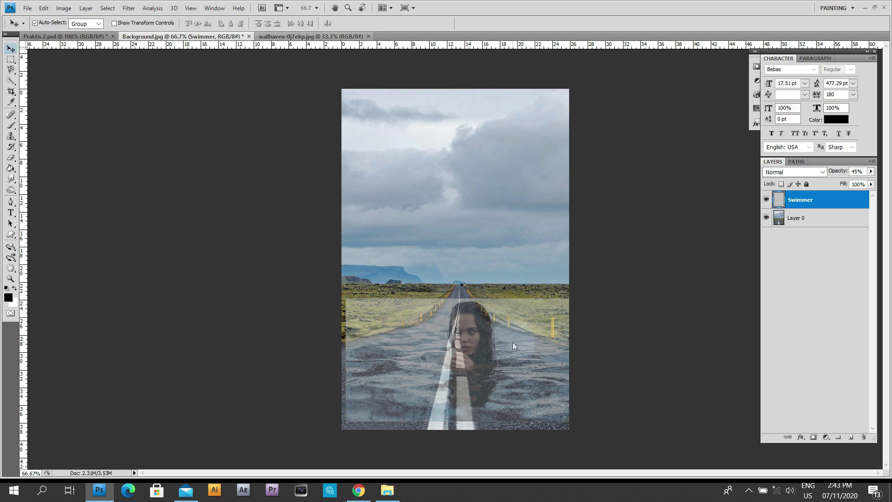
{"action": "left_click_drag", "start_coordinate": [512, 342], "coordinate": [508, 344]}
{"action": "key", "text": "Left"}
{"action": "key", "text": "Left"}
{"action": "key", "text": "Left"}
{"action": "key", "text": "Left"}
{"action": "key", "text": "Left"}
{"action": "key", "text": "Down"}
{"action": "key", "text": "Down"}
{"action": "key", "text": "Down"}
{"action": "key", "text": "Down"}
{"action": "key", "text": "Down"}
{"action": "key", "text": "Down"}
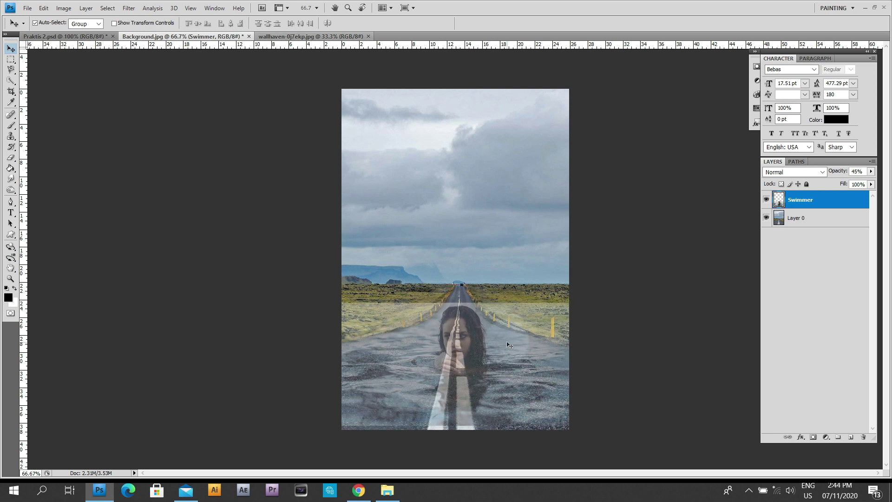
Step: Scale the Swimmer layer to 95.5% and restore its opacity to 100%
{"action": "key", "text": "ctrl+t"}
{"action": "left_click_drag", "start_coordinate": [571, 305], "coordinate": [565, 307]}
{"action": "key", "text": "Return"}
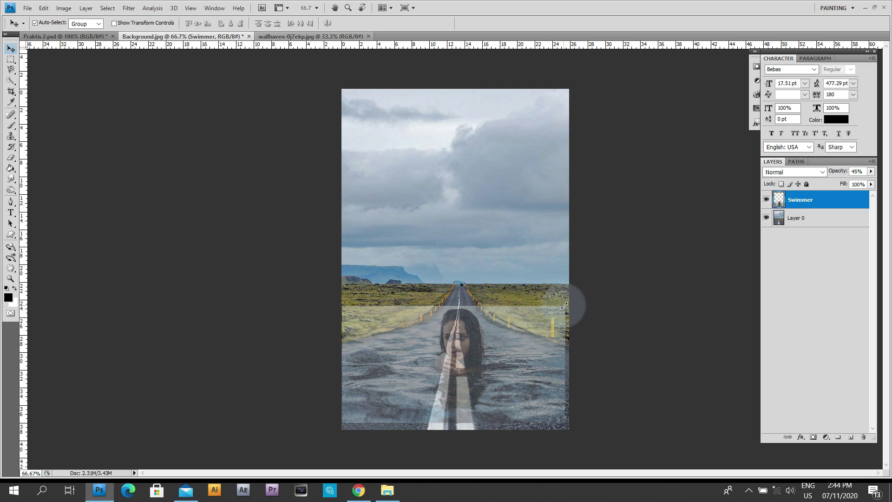
{"action": "left_click", "coordinate": [871, 172]}
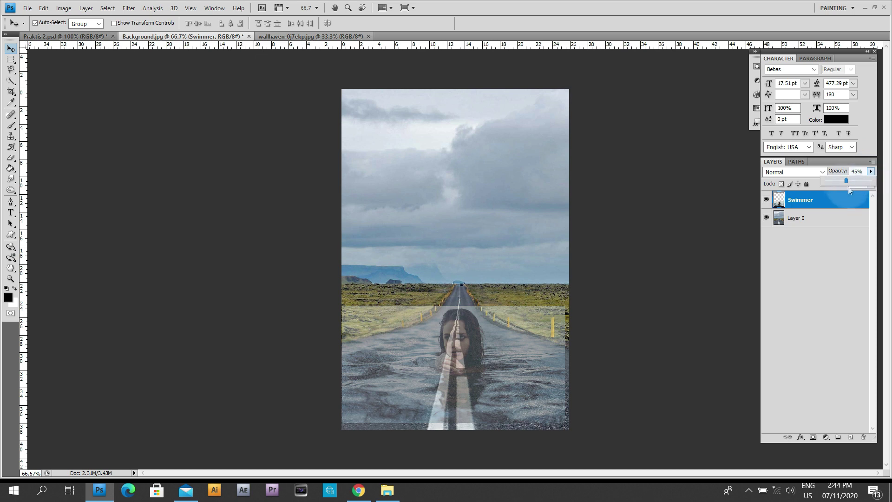
{"action": "left_click_drag", "start_coordinate": [847, 182], "coordinate": [860, 182]}
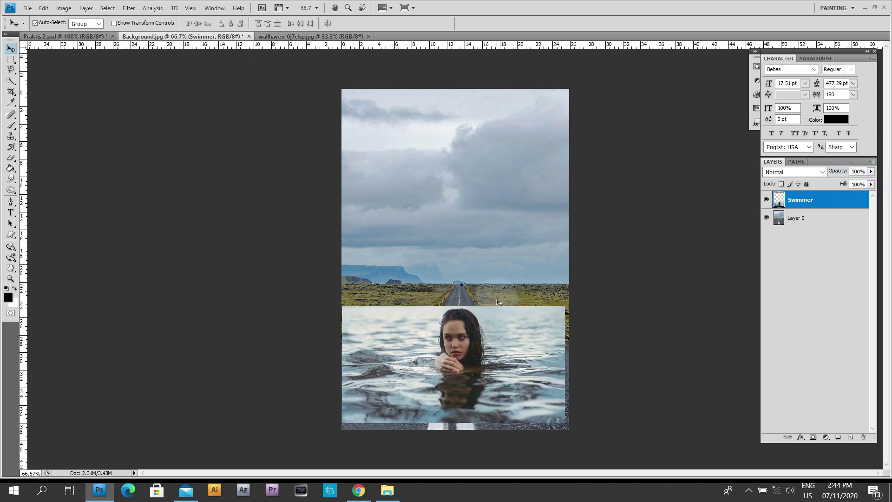
Step: Use the Quick Selection Tool at 100% view to select the swimmer's head, hair and hands
{"action": "key", "text": "ctrl+plus"}
{"action": "scroll", "coordinate": [497, 302], "scroll_direction": "down", "scroll_amount": 3}
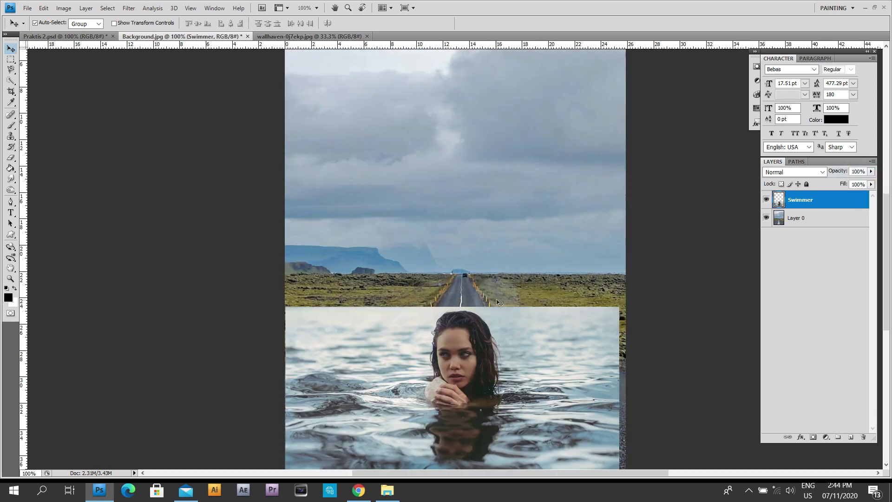
{"action": "scroll", "coordinate": [501, 351], "scroll_direction": "down", "scroll_amount": 1}
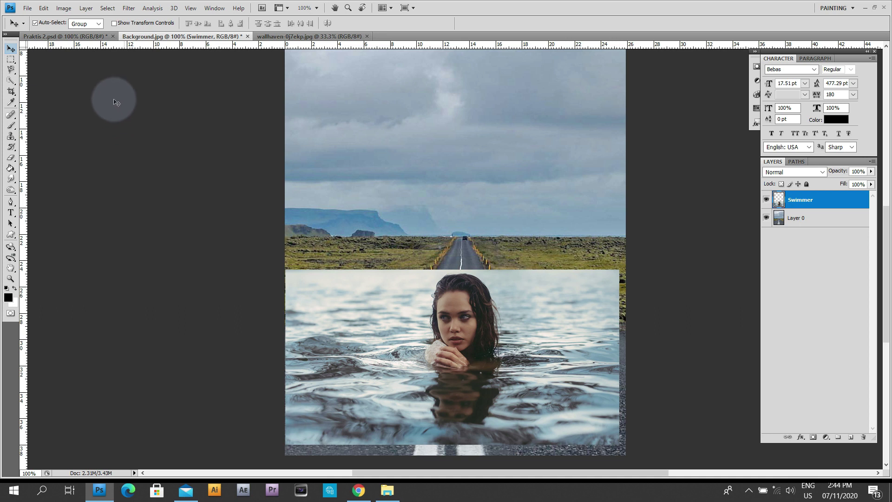
{"action": "left_click", "coordinate": [11, 81]}
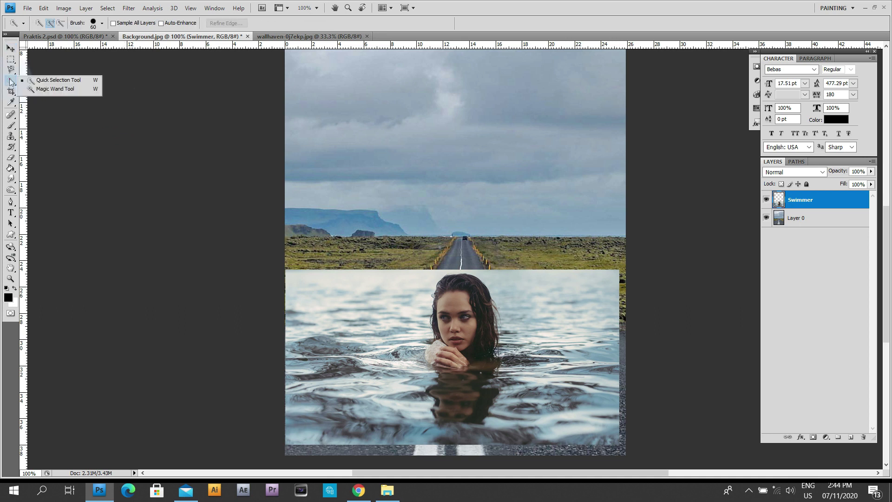
{"action": "left_click", "coordinate": [57, 80]}
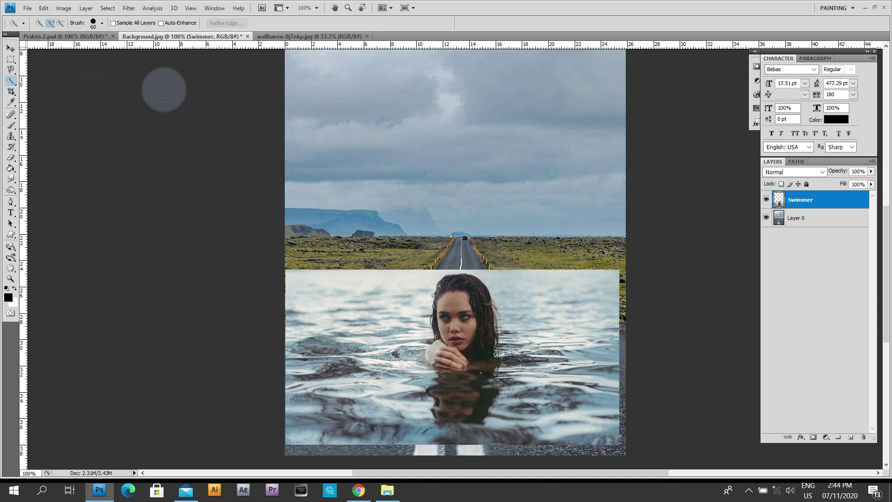
{"action": "key", "text": "ctrl+plus"}
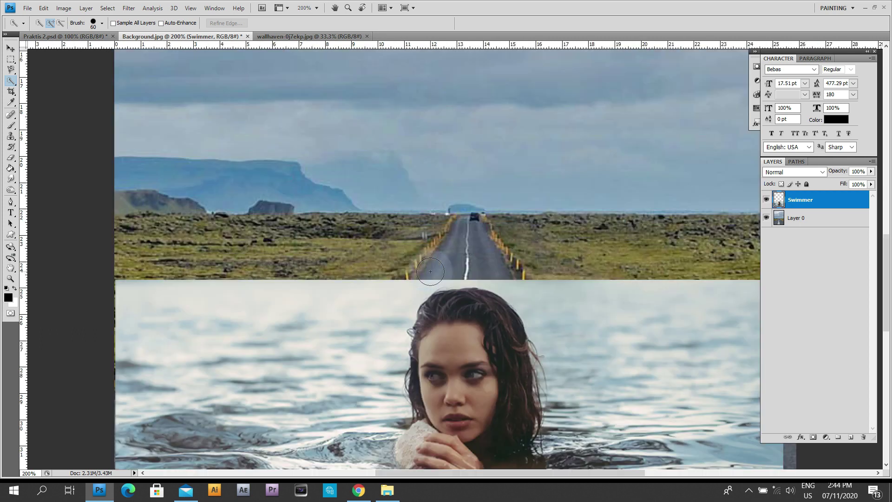
{"action": "scroll", "coordinate": [612, 296], "scroll_direction": "down", "scroll_amount": 1}
{"action": "key", "text": "ctrl+minus"}
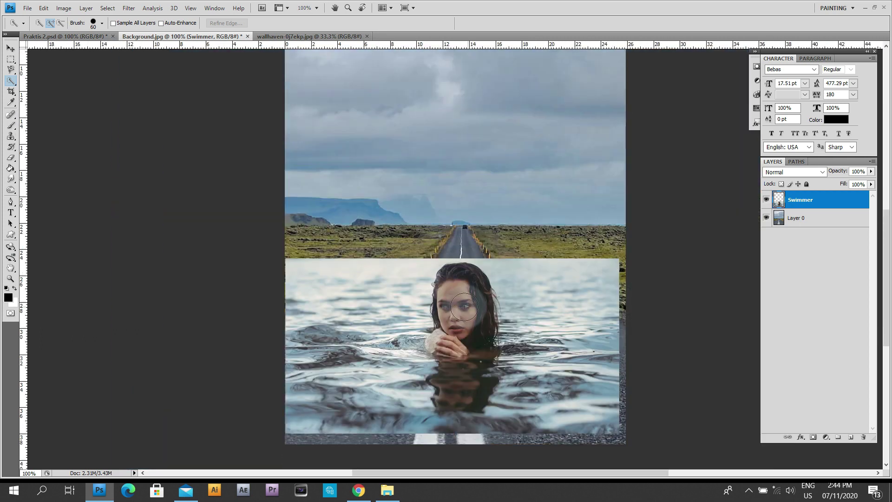
{"action": "left_click_drag", "start_coordinate": [453, 284], "coordinate": [465, 281]}
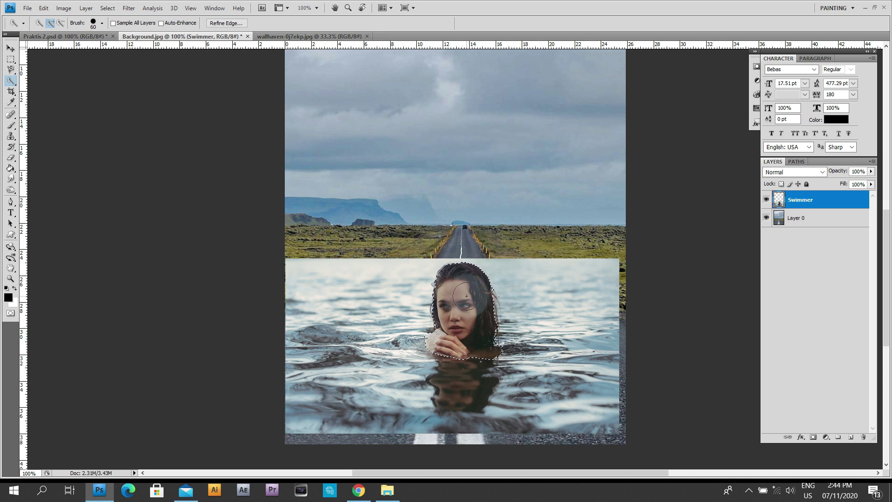
Step: Add a layer mask hiding everything outside the selection, zoom to 300%, and choose the Burn Tool
{"action": "left_click", "coordinate": [813, 438]}
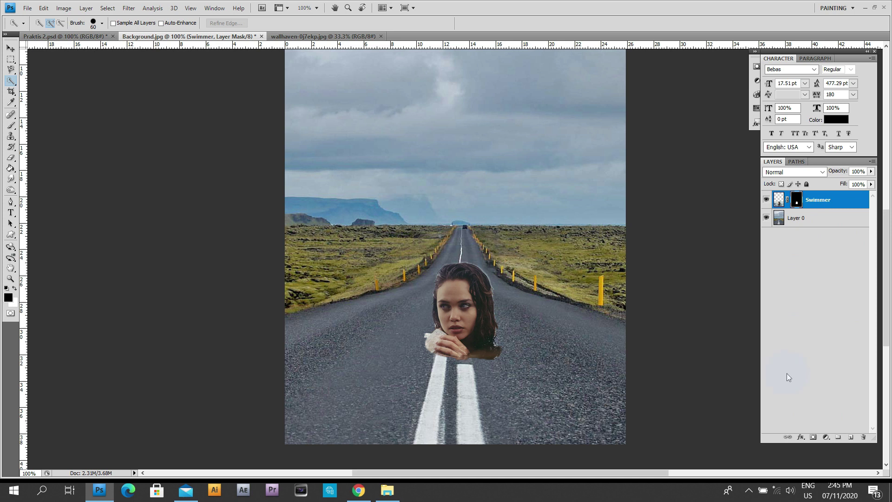
{"action": "left_click", "coordinate": [779, 200]}
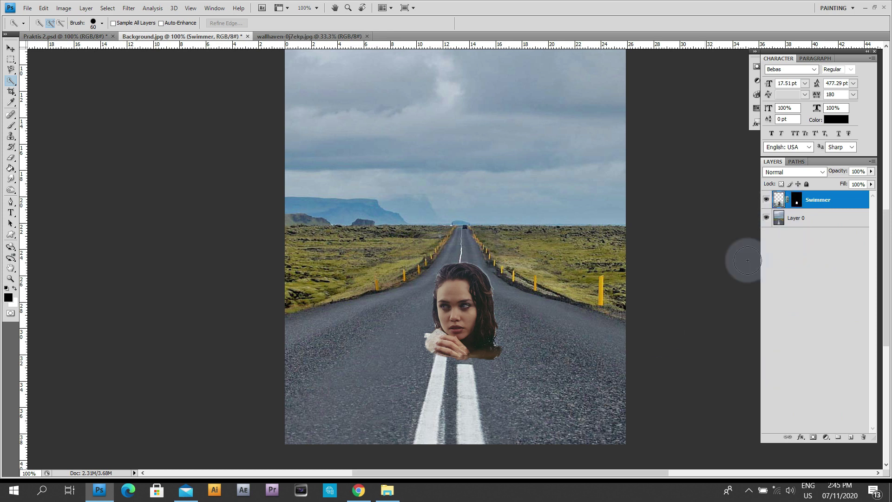
{"action": "key", "text": "ctrl+plus"}
{"action": "key", "text": "ctrl+plus"}
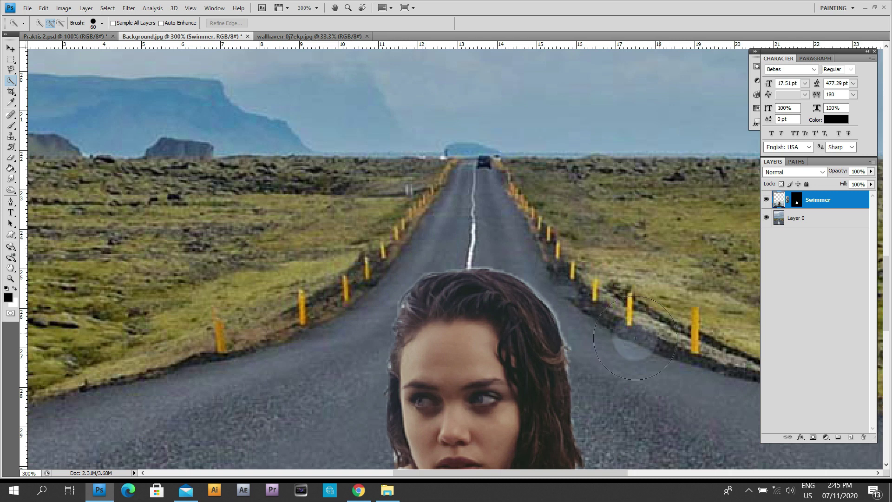
{"action": "left_click_drag", "start_coordinate": [552, 368], "coordinate": [528, 265]}
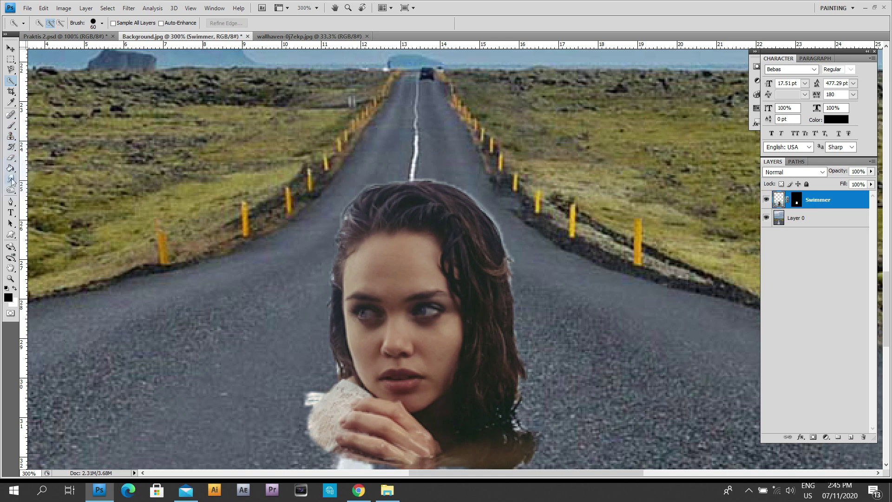
{"action": "left_click", "coordinate": [9, 191]}
{"action": "left_click", "coordinate": [47, 197]}
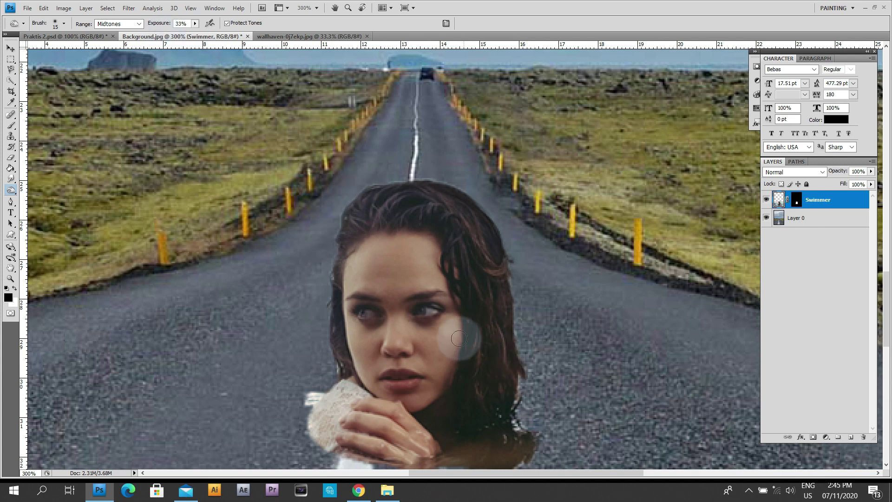
Step: Zoom out to 100%, target the Swimmer layer mask, and make white the foreground colour
{"action": "key", "text": "ctrl+1"}
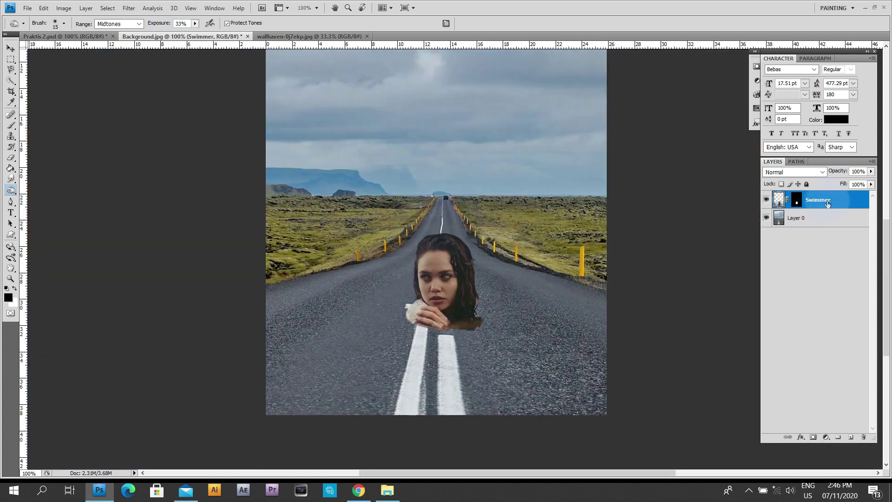
{"action": "left_click", "coordinate": [798, 203]}
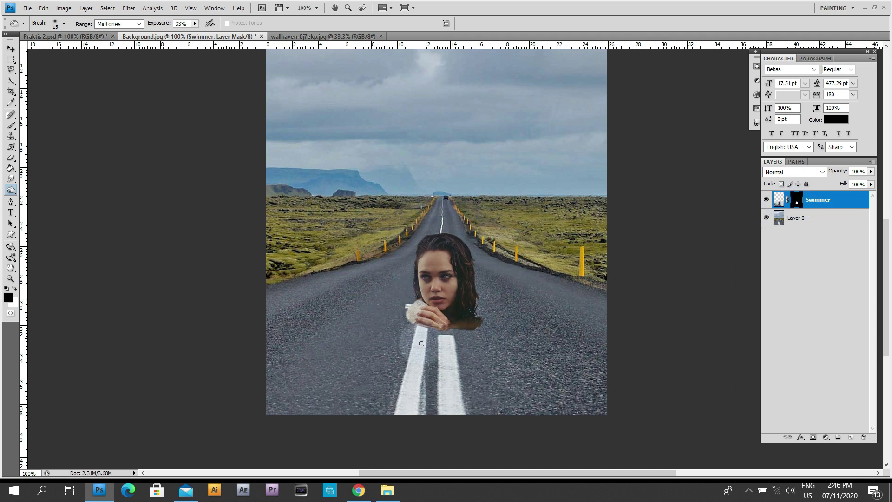
{"action": "left_click", "coordinate": [15, 288]}
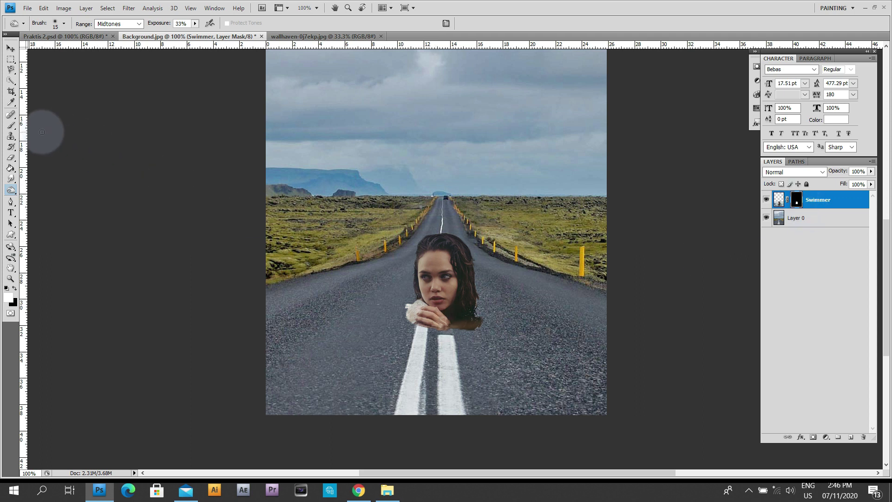
Step: Paint white with a 200 px brush on the mask around the hands and neck
{"action": "left_click", "coordinate": [11, 125]}
{"action": "key", "text": "bracketleft"}
{"action": "key", "text": "bracketleft"}
{"action": "left_click", "coordinate": [397, 321]}
{"action": "mouse_move", "coordinate": [401, 321]}
{"action": "left_mouse_down"}
{"action": "mouse_move", "coordinate": [390, 321]}
{"action": "mouse_move", "coordinate": [483, 321]}
{"action": "mouse_move", "coordinate": [457, 325]}
{"action": "mouse_move", "coordinate": [442, 346]}
{"action": "mouse_move", "coordinate": [464, 356]}
{"action": "mouse_move", "coordinate": [401, 324]}
{"action": "mouse_move", "coordinate": [479, 320]}
{"action": "mouse_move", "coordinate": [439, 347]}
{"action": "mouse_move", "coordinate": [473, 332]}
{"action": "mouse_move", "coordinate": [465, 317]}
{"action": "mouse_move", "coordinate": [497, 331]}
{"action": "left_mouse_up"}
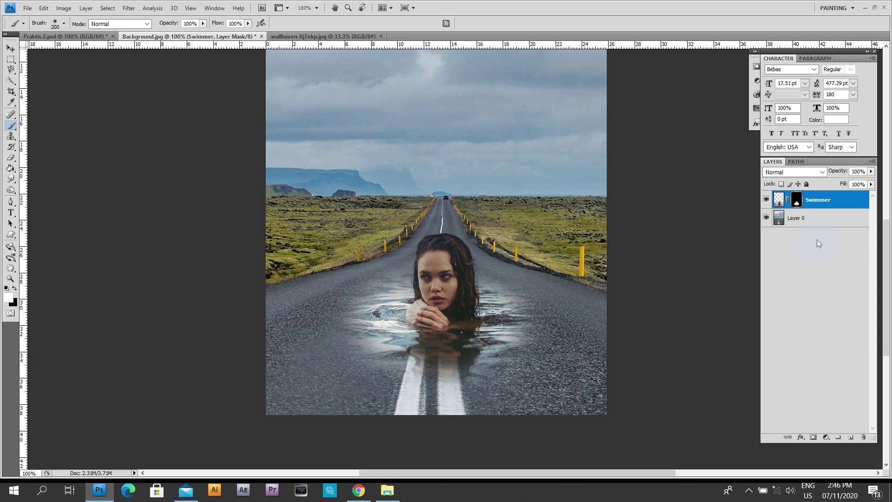
Step: Duplicate the Swimmer layer and name the copy 'Swimmer Hard Light'
{"action": "right_click", "coordinate": [828, 199]}
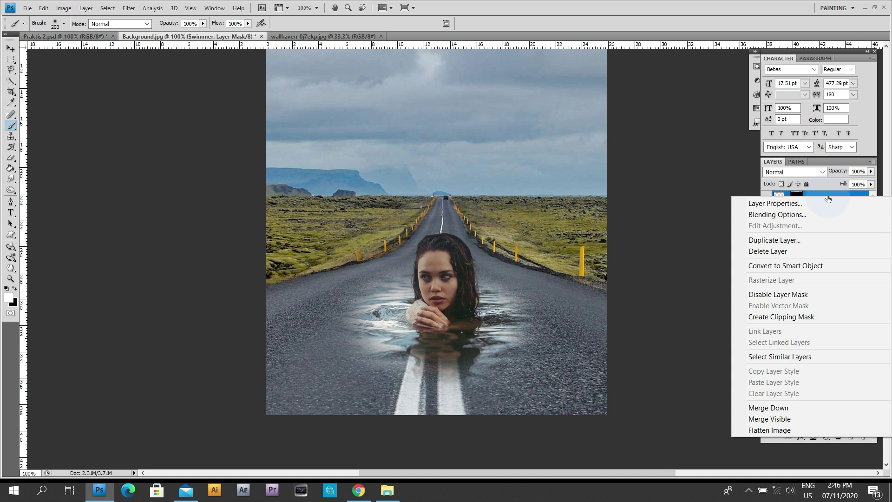
{"action": "left_click", "coordinate": [814, 242]}
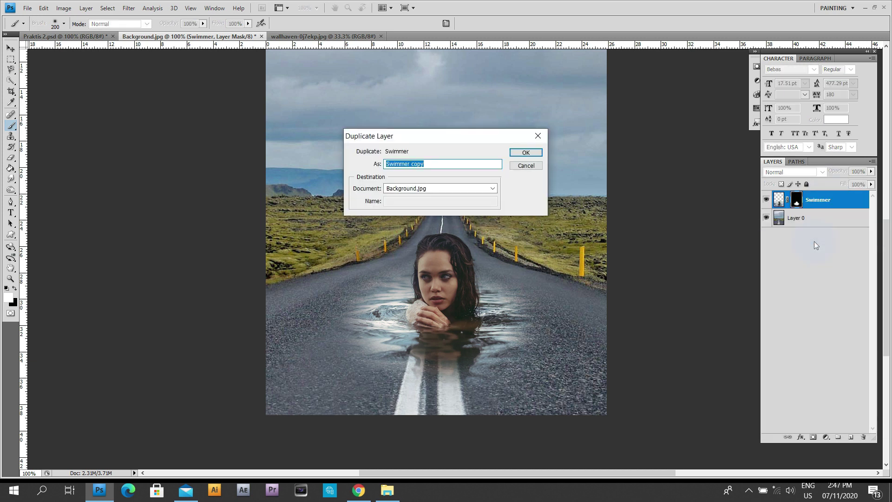
{"action": "left_click", "coordinate": [436, 163]}
{"action": "type", "text": "Hard Light"}
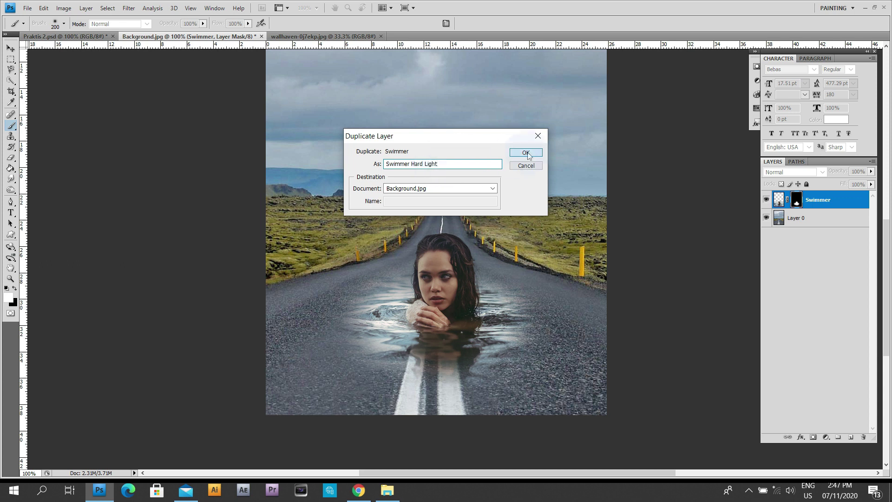
{"action": "left_click", "coordinate": [527, 153]}
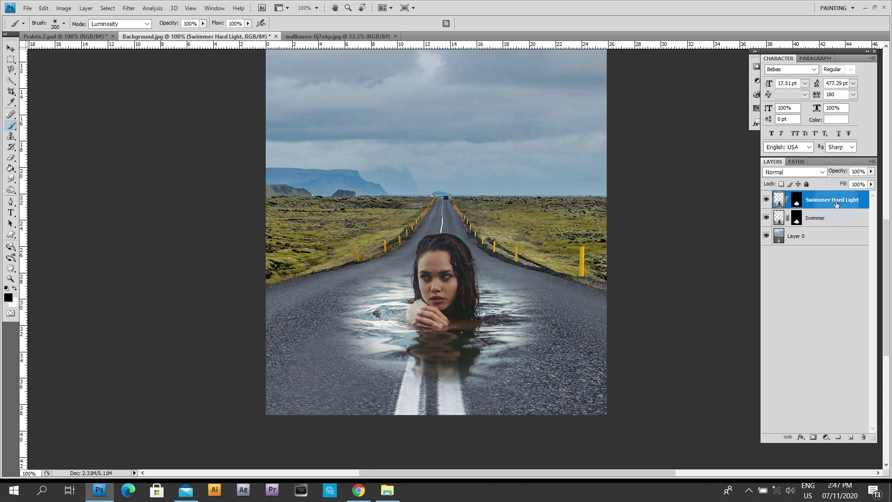
Step: Move Swimmer Hard Light below Swimmer, set its blend mode to Hard Light, and select its mask
{"action": "left_click_drag", "start_coordinate": [836, 201], "coordinate": [835, 227]}
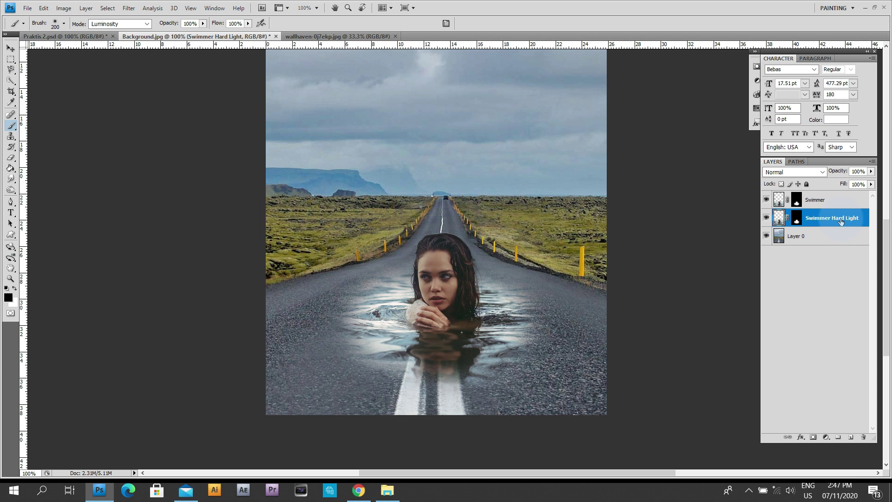
{"action": "left_click", "coordinate": [823, 172]}
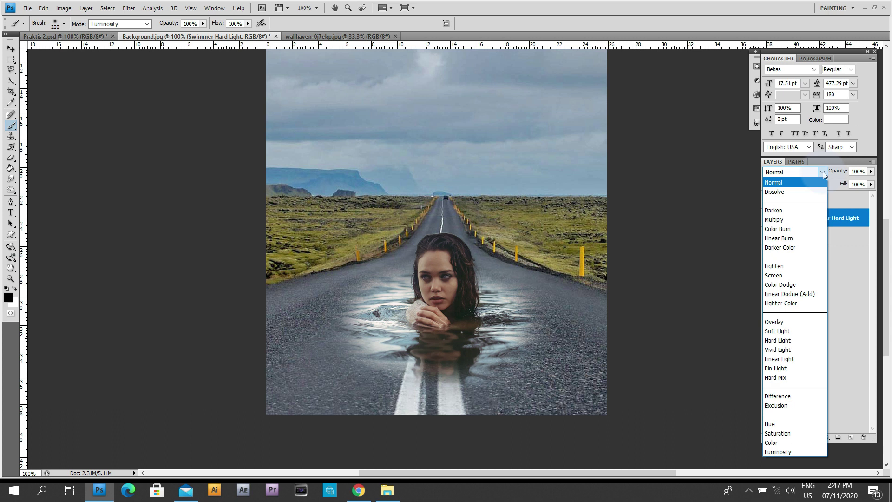
{"action": "left_click", "coordinate": [799, 341]}
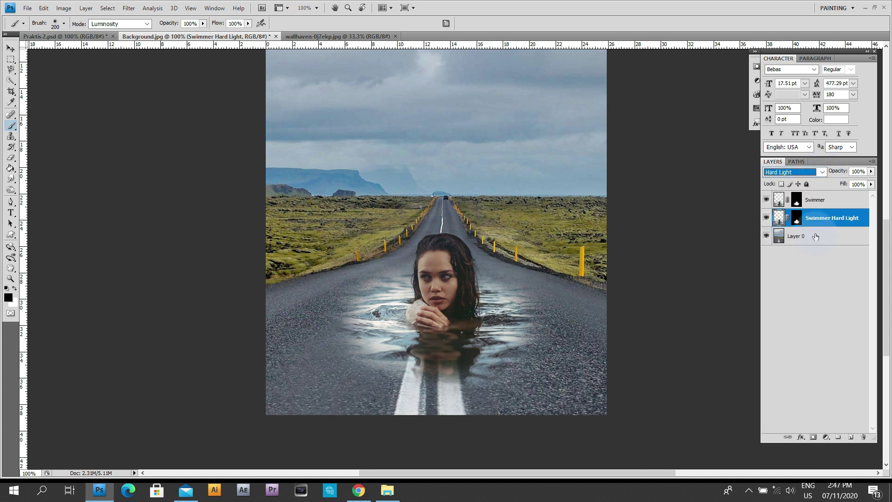
{"action": "left_click", "coordinate": [797, 223]}
Step: Paint white on the Swimmer Hard Light mask with a 200–150 px brush to widen the water left and right of the swimmer
{"action": "left_click", "coordinate": [796, 223]}
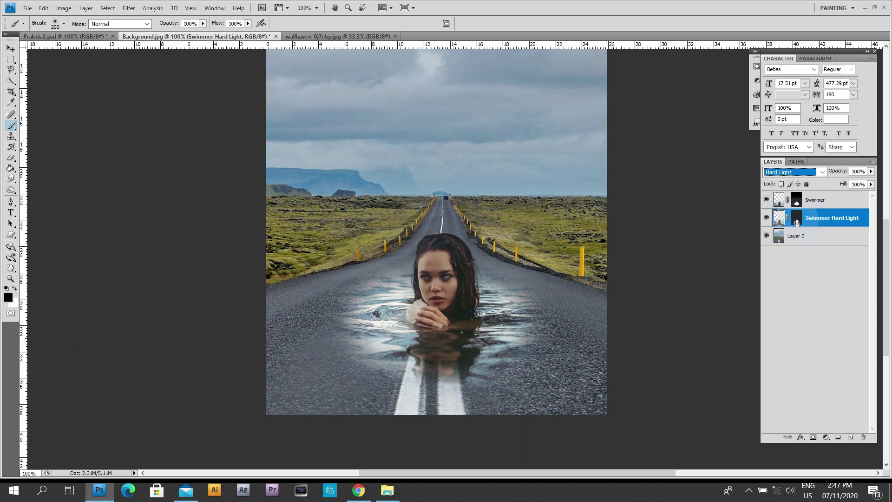
{"action": "key", "text": "x"}
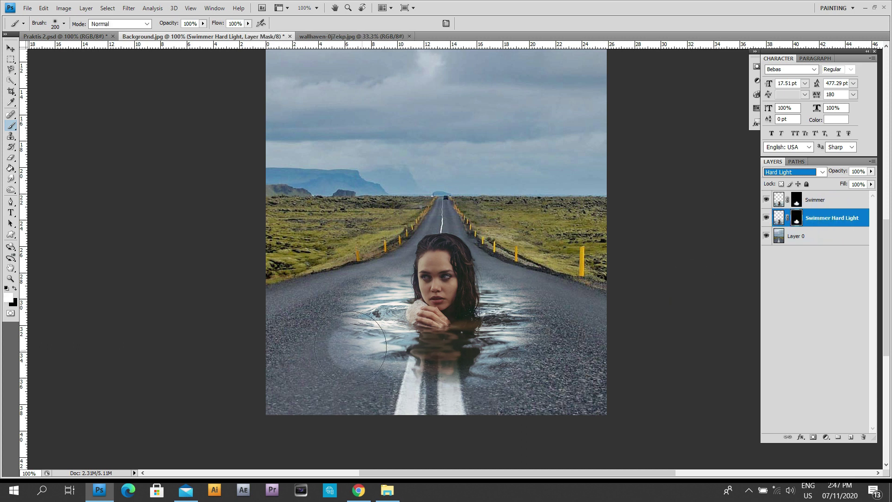
{"action": "mouse_move", "coordinate": [355, 378]}
{"action": "left_mouse_down"}
{"action": "mouse_move", "coordinate": [328, 329]}
{"action": "mouse_move", "coordinate": [339, 323]}
{"action": "left_mouse_up"}
{"action": "mouse_move", "coordinate": [532, 327]}
{"action": "left_mouse_down"}
{"action": "mouse_move", "coordinate": [450, 350]}
{"action": "mouse_move", "coordinate": [368, 345]}
{"action": "mouse_move", "coordinate": [508, 349]}
{"action": "mouse_move", "coordinate": [535, 329]}
{"action": "mouse_move", "coordinate": [414, 335]}
{"action": "mouse_move", "coordinate": [335, 324]}
{"action": "mouse_move", "coordinate": [368, 328]}
{"action": "left_mouse_up"}
{"action": "key", "text": "bracketleft"}
{"action": "mouse_move", "coordinate": [512, 321]}
{"action": "left_mouse_down"}
{"action": "mouse_move", "coordinate": [535, 307]}
{"action": "mouse_move", "coordinate": [551, 316]}
{"action": "left_mouse_up"}
{"action": "key", "text": "bracketleft"}
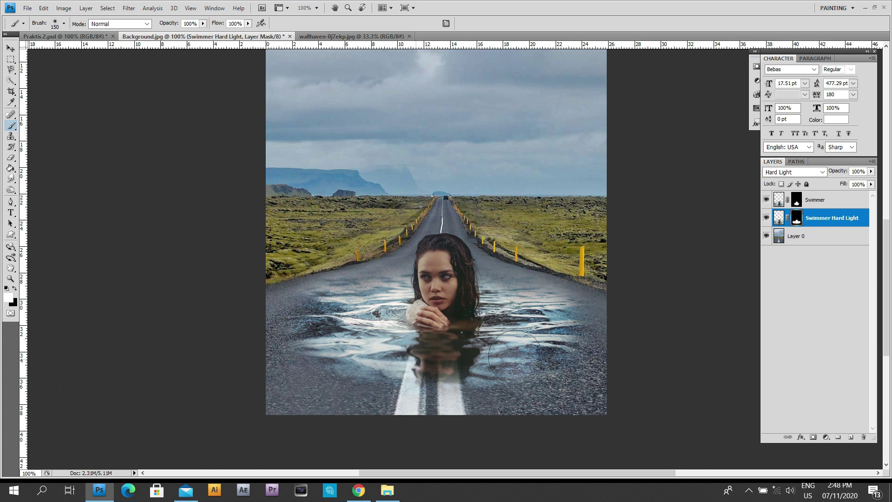
{"action": "mouse_move", "coordinate": [669, 321]}
{"action": "left_mouse_down"}
{"action": "mouse_move", "coordinate": [704, 338]}
{"action": "mouse_move", "coordinate": [664, 333]}
{"action": "mouse_move", "coordinate": [683, 317]}
{"action": "left_mouse_up"}
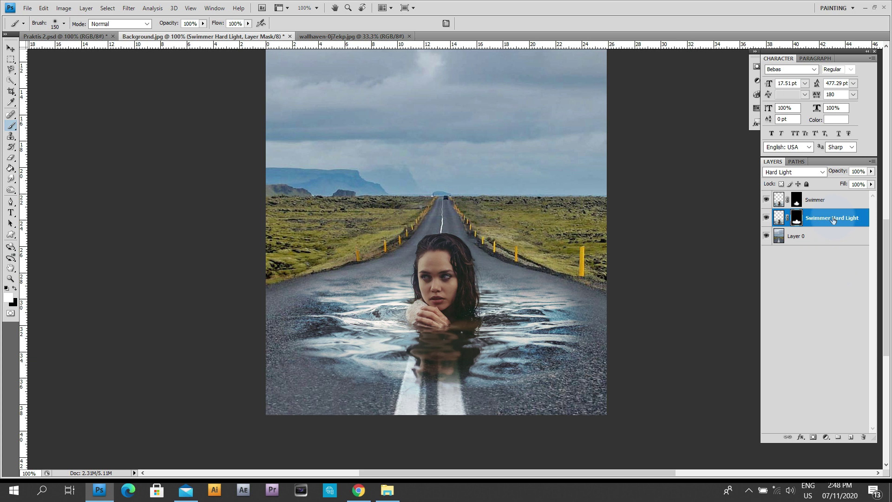
Step: Set the Swimmer Hard Light layer's opacity to 65% and pan the view slightly
{"action": "left_click", "coordinate": [867, 171]}
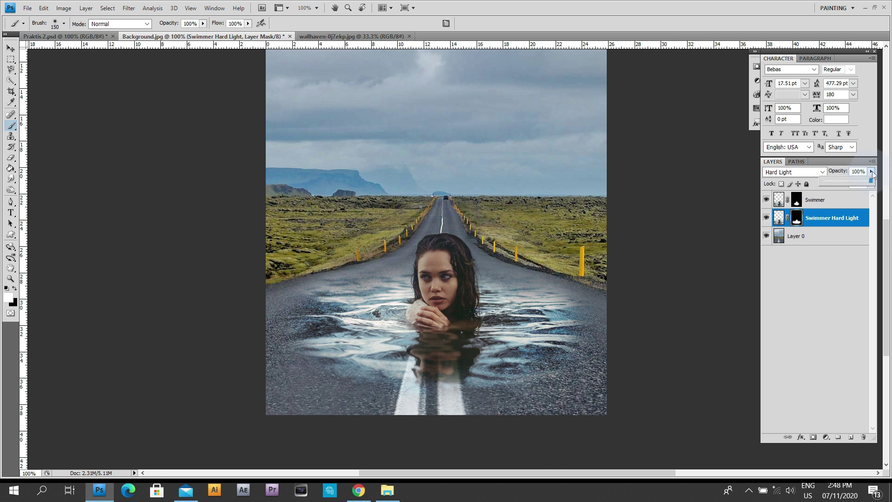
{"action": "left_click", "coordinate": [836, 172]}
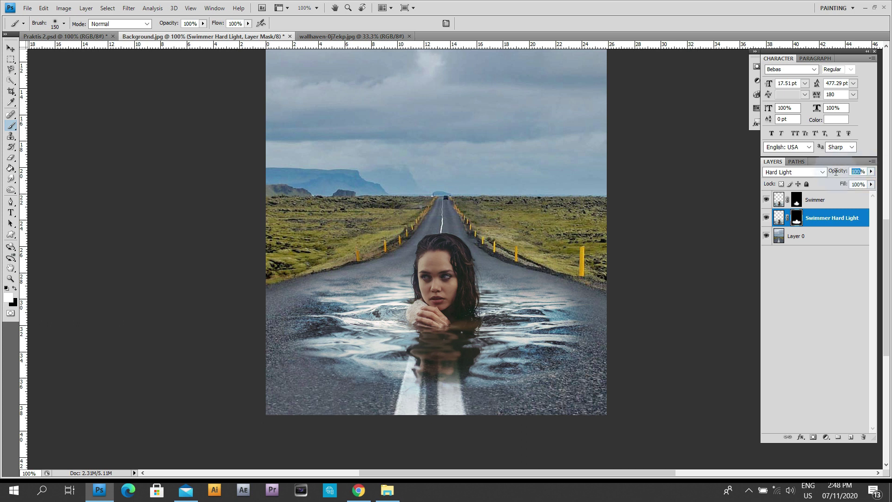
{"action": "type", "text": "65"}
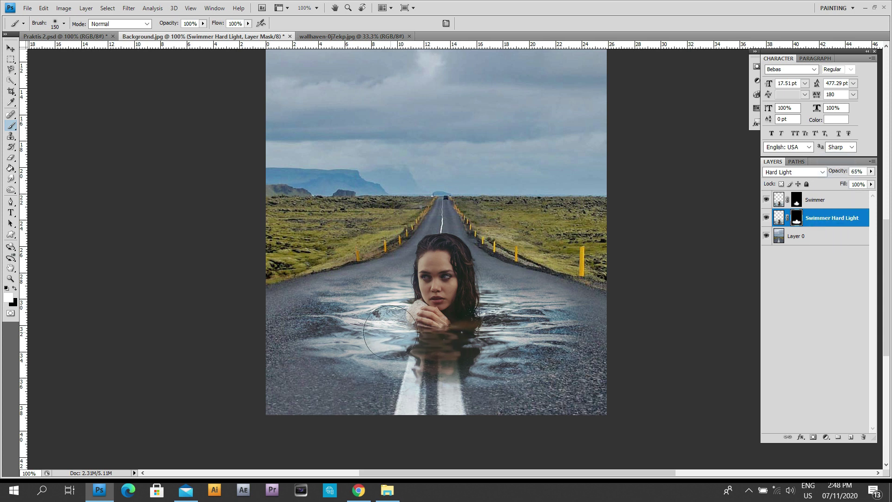
{"action": "type", "text": "v"}
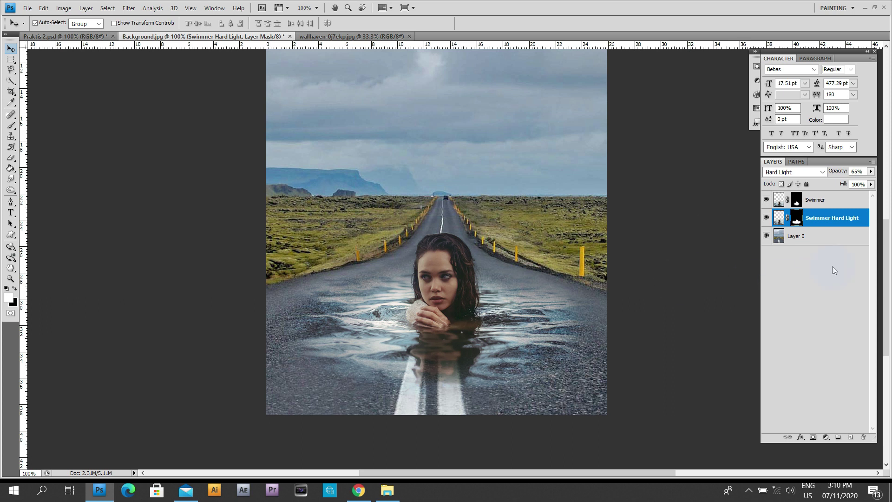
{"action": "left_click_drag", "start_coordinate": [508, 199], "coordinate": [503, 231]}
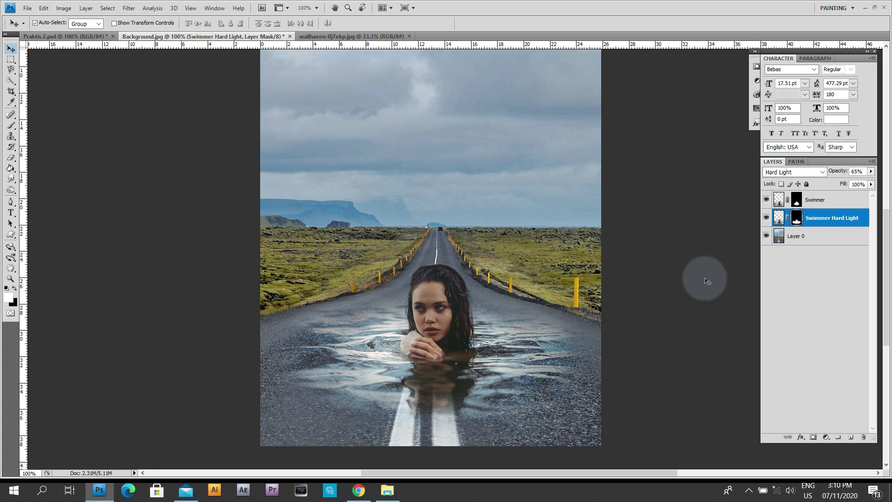
Step: Group the Swimmer and Swimmer Hard Light layers into Group 1 and bring up the adjustment layer list
{"action": "left_click", "coordinate": [837, 202], "text": "ctrl"}
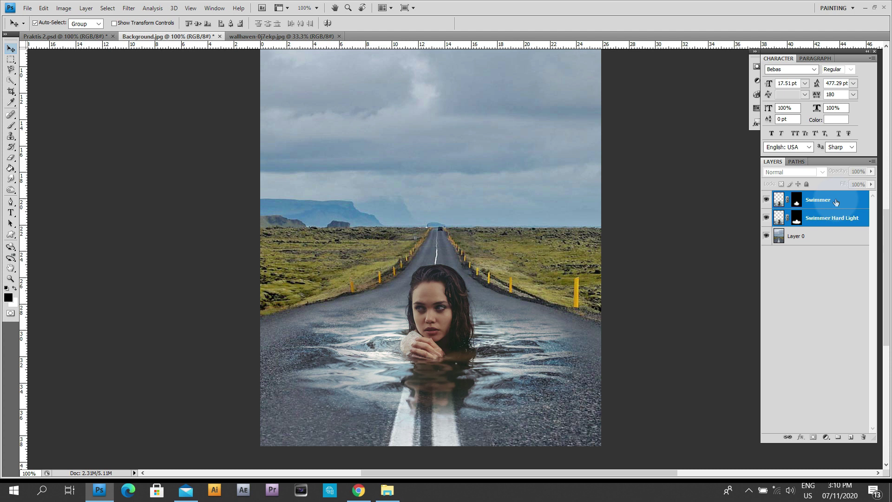
{"action": "key", "text": "ctrl+g"}
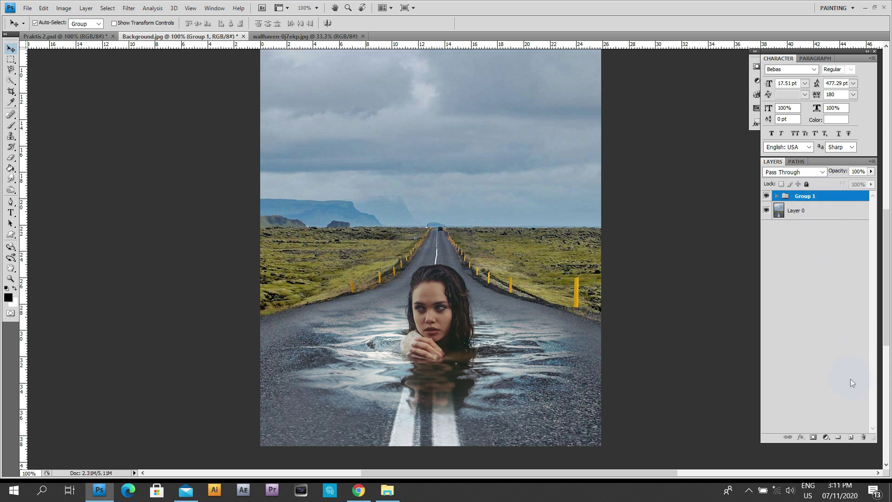
{"action": "left_click", "coordinate": [827, 438]}
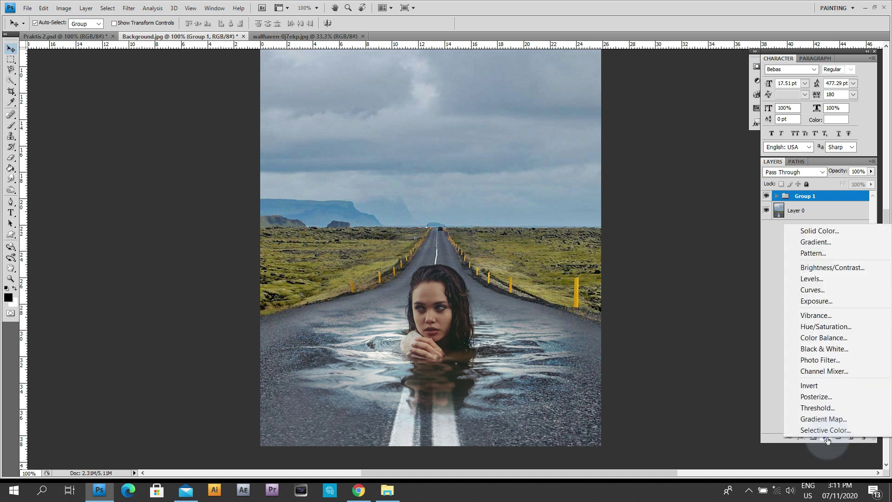
Step: Add a Hue/Saturation layer with Cyans and Blues saturation both at -100, then collapse the Adjustments panel
{"action": "left_click", "coordinate": [841, 330]}
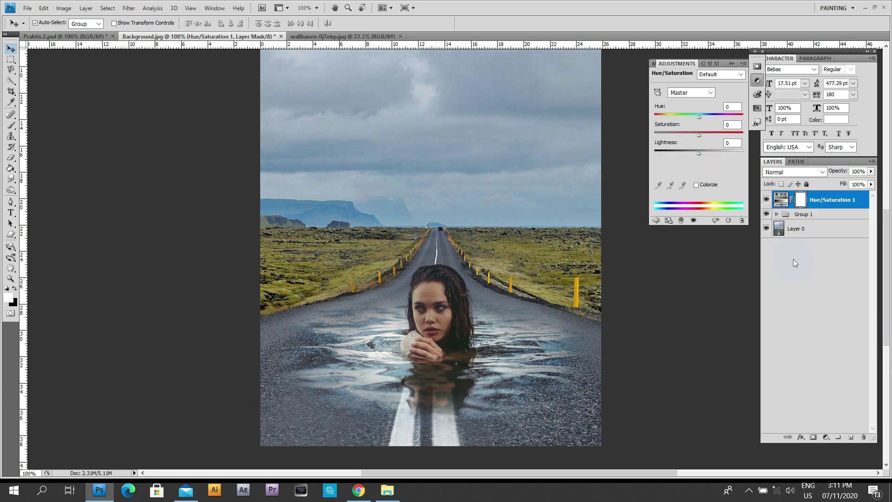
{"action": "left_click", "coordinate": [715, 92]}
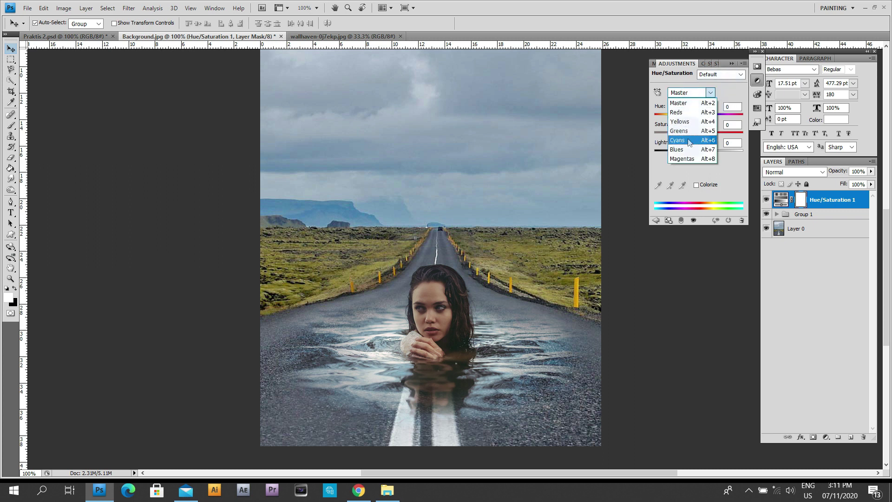
{"action": "left_click", "coordinate": [690, 141]}
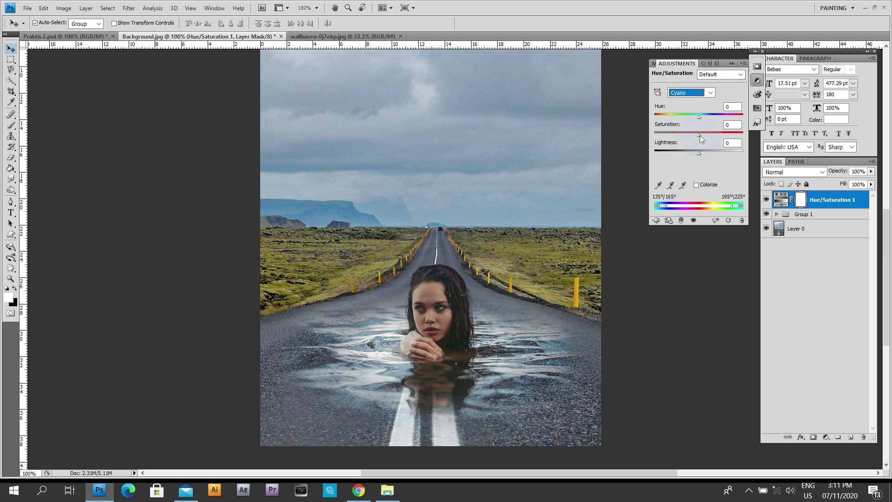
{"action": "left_click_drag", "start_coordinate": [700, 135], "coordinate": [594, 138]}
{"action": "left_click", "coordinate": [741, 124]}
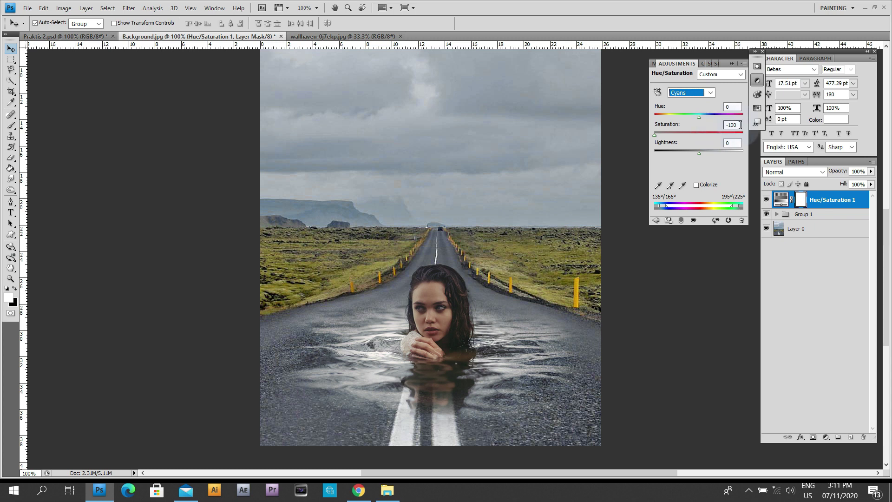
{"action": "left_click", "coordinate": [711, 94]}
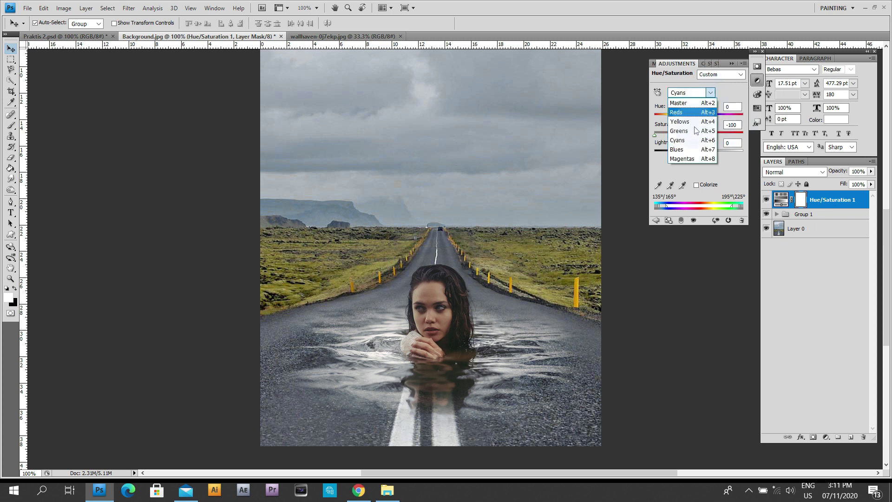
{"action": "left_click", "coordinate": [691, 147]}
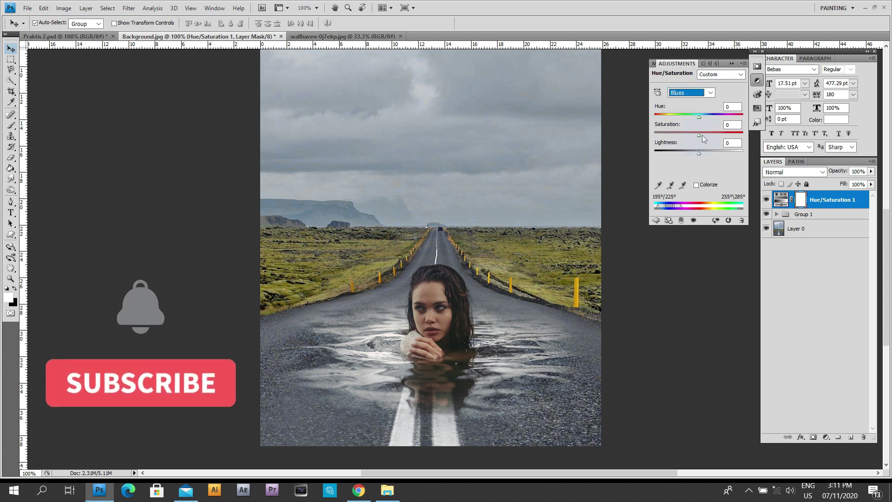
{"action": "left_click_drag", "start_coordinate": [698, 136], "coordinate": [644, 135]}
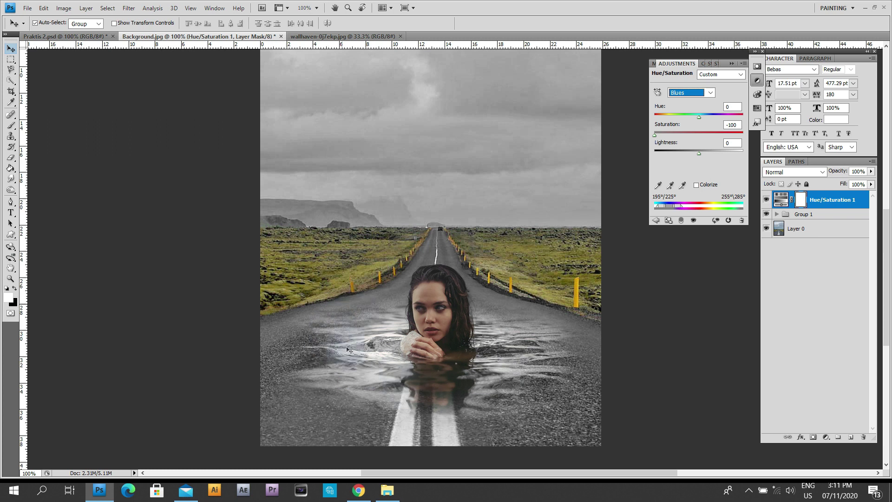
{"action": "left_click", "coordinate": [732, 63]}
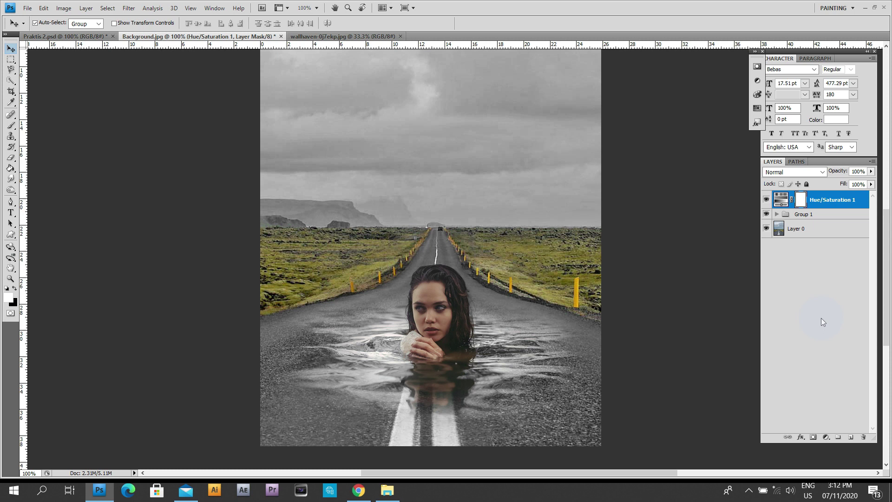
Step: Convert Layer 0, the road photo, to a Smart Object from its context menu
{"action": "left_click", "coordinate": [815, 233]}
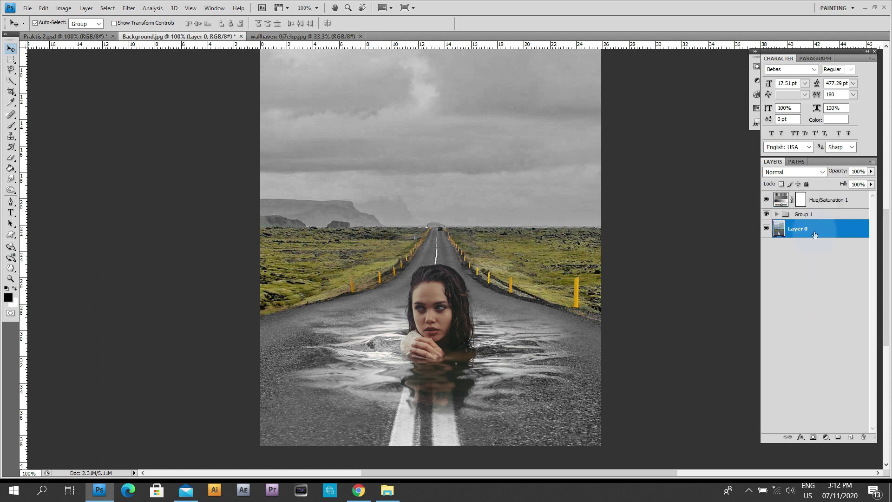
{"action": "right_click", "coordinate": [815, 235]}
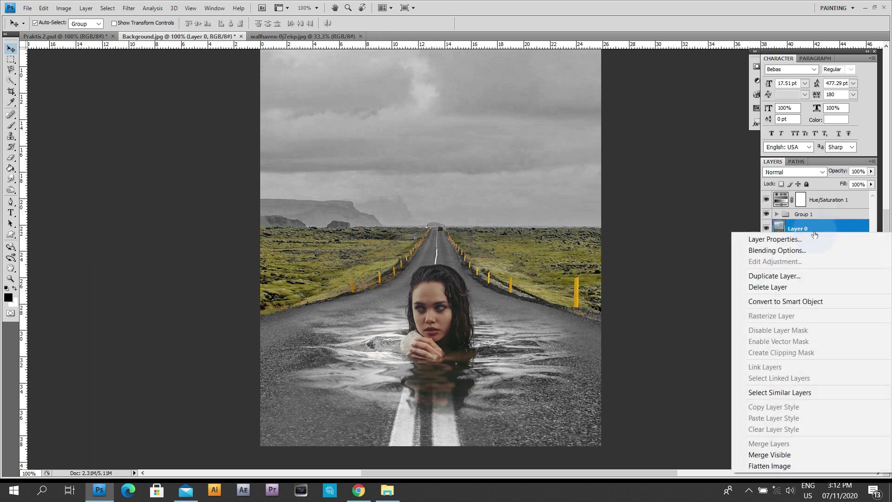
{"action": "left_click", "coordinate": [815, 306]}
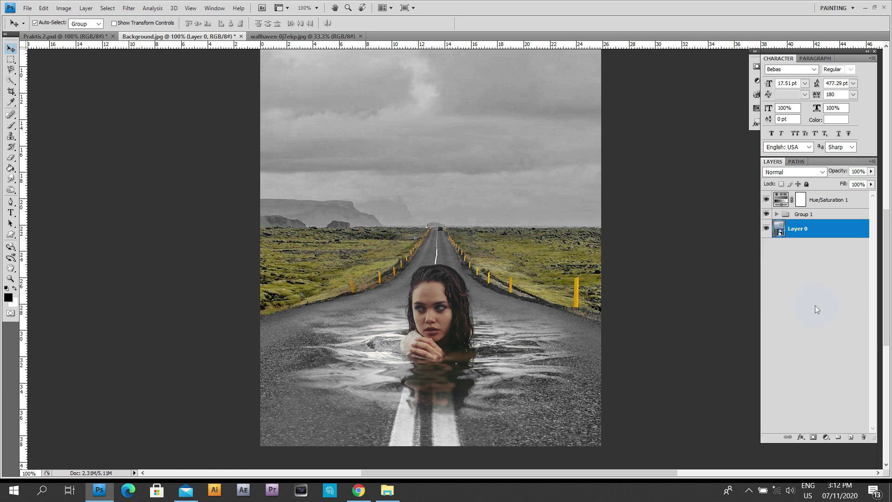
{"action": "left_click", "coordinate": [816, 234]}
Step: Apply a Gaussian Blur smart filter to Layer 0
{"action": "left_click", "coordinate": [129, 9]}
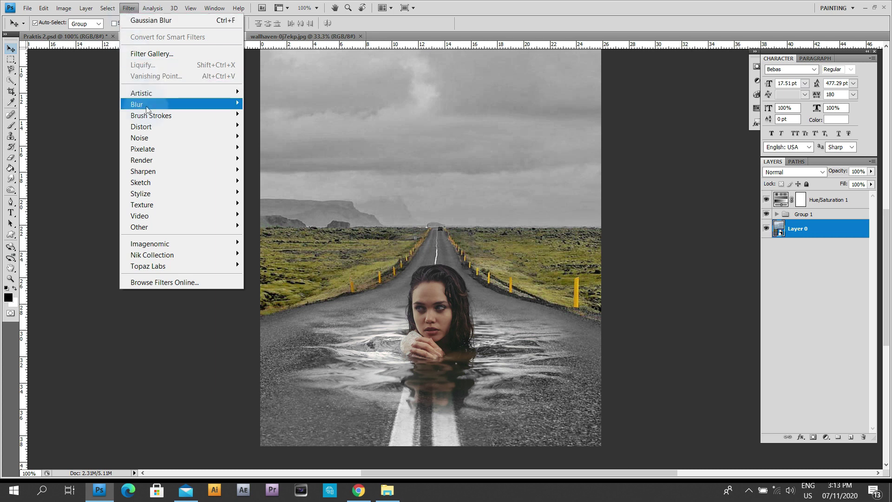
{"action": "mouse_move", "coordinate": [147, 109]}
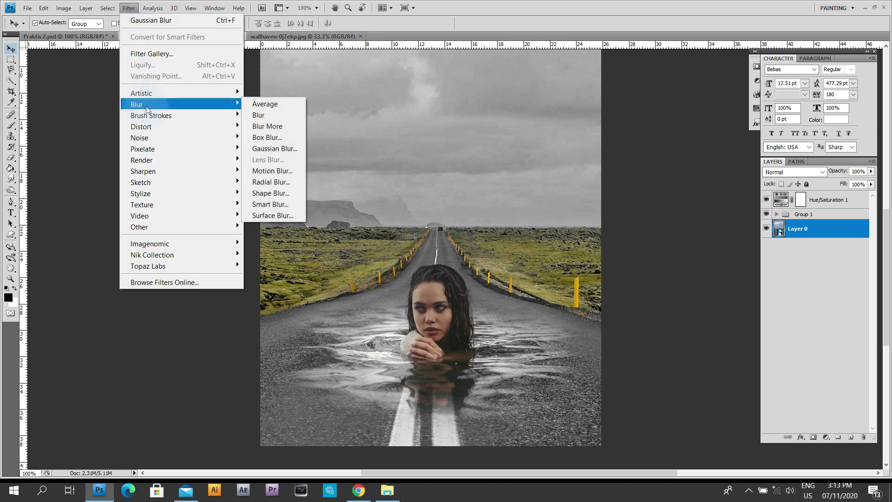
{"action": "left_click", "coordinate": [287, 148]}
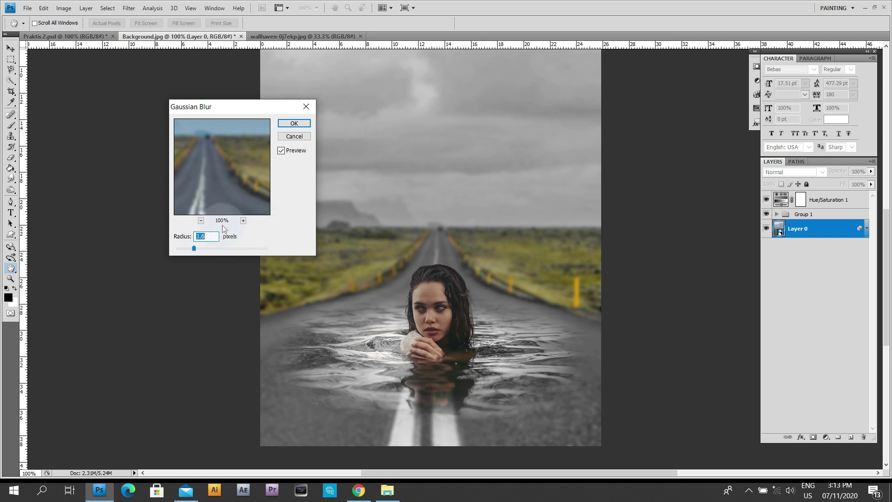
{"action": "left_click", "coordinate": [302, 124]}
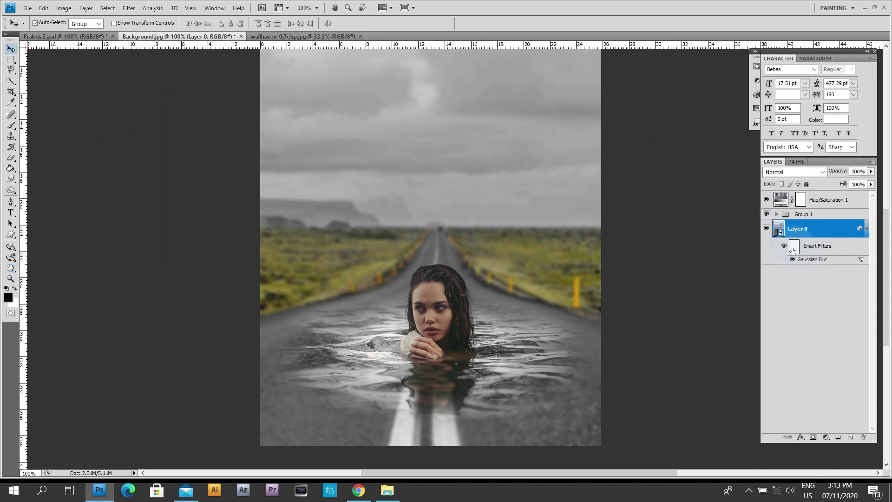
Step: Reposition the background image on the canvas and select the Smart Filters mask
{"action": "left_click", "coordinate": [831, 248]}
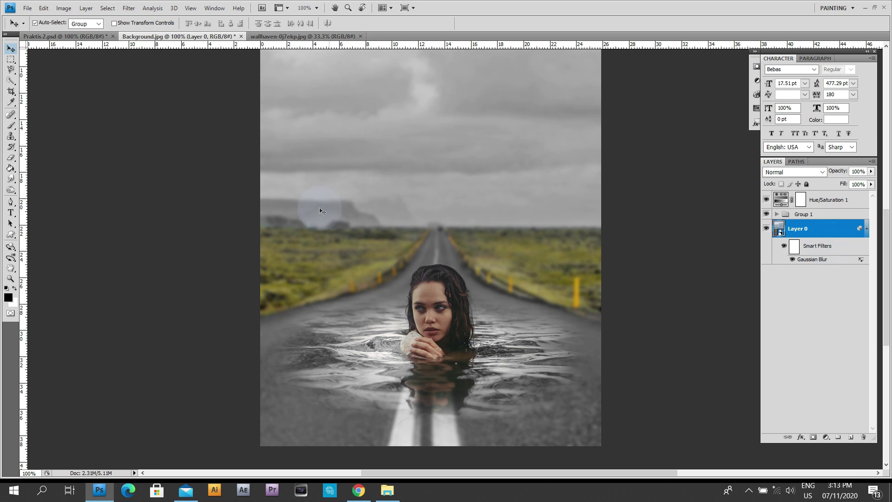
{"action": "left_click_drag", "start_coordinate": [579, 116], "coordinate": [581, 203]}
{"action": "key", "text": "shift+Up"}
{"action": "key", "text": "shift+Up"}
{"action": "key", "text": "shift+Up"}
{"action": "key", "text": "shift+Up"}
{"action": "key", "text": "shift+Up"}
{"action": "key", "text": "shift+Up"}
{"action": "key", "text": "shift+Up"}
{"action": "key", "text": "shift+Up"}
{"action": "key", "text": "shift+Up"}
{"action": "key", "text": "shift+Up"}
{"action": "key", "text": "shift+Up"}
{"action": "key", "text": "shift+Up"}
{"action": "key", "text": "shift+Up"}
{"action": "key", "text": "shift+Up"}
{"action": "key", "text": "shift+Up"}
{"action": "key", "text": "shift+Up"}
{"action": "key", "text": "shift+Up"}
{"action": "key", "text": "shift+Up"}
{"action": "key", "text": "shift+Up"}
{"action": "key", "text": "shift+Up"}
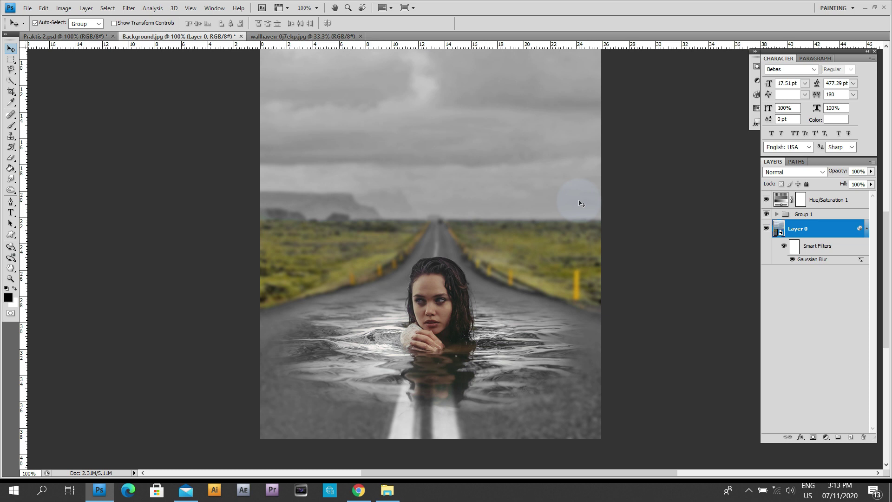
{"action": "left_click", "coordinate": [796, 251]}
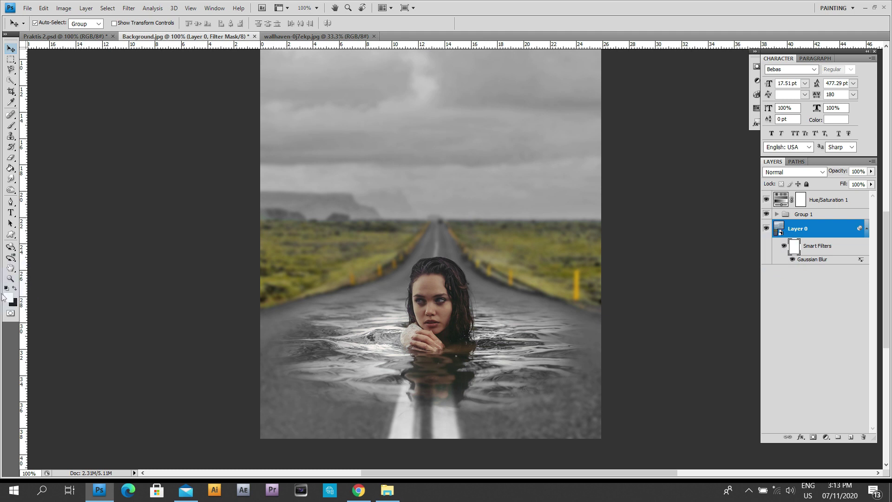
{"action": "left_click", "coordinate": [15, 289]}
{"action": "left_click", "coordinate": [12, 126]}
{"action": "key", "text": "bracketright"}
{"action": "key", "text": "bracketright"}
{"action": "key", "text": "bracketright"}
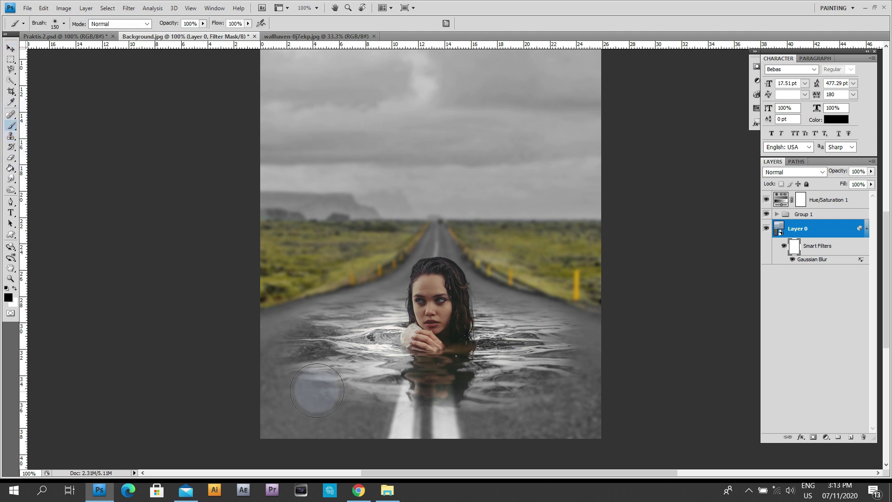
{"action": "mouse_move", "coordinate": [284, 392]}
{"action": "left_mouse_down"}
{"action": "mouse_move", "coordinate": [338, 416]}
{"action": "mouse_move", "coordinate": [518, 421]}
{"action": "mouse_move", "coordinate": [653, 401]}
{"action": "mouse_move", "coordinate": [653, 390]}
{"action": "mouse_move", "coordinate": [559, 419]}
{"action": "mouse_move", "coordinate": [438, 433]}
{"action": "mouse_move", "coordinate": [240, 430]}
{"action": "mouse_move", "coordinate": [256, 421]}
{"action": "mouse_move", "coordinate": [473, 431]}
{"action": "mouse_move", "coordinate": [601, 420]}
{"action": "mouse_move", "coordinate": [634, 394]}
{"action": "mouse_move", "coordinate": [465, 432]}
{"action": "mouse_move", "coordinate": [420, 428]}
{"action": "left_mouse_up"}
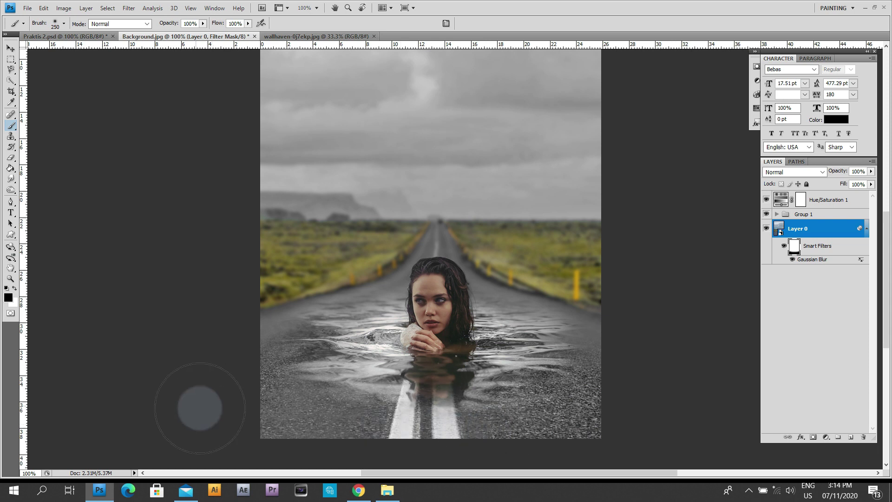
{"action": "scroll", "coordinate": [620, 342], "scroll_direction": "up", "scroll_amount": 3}
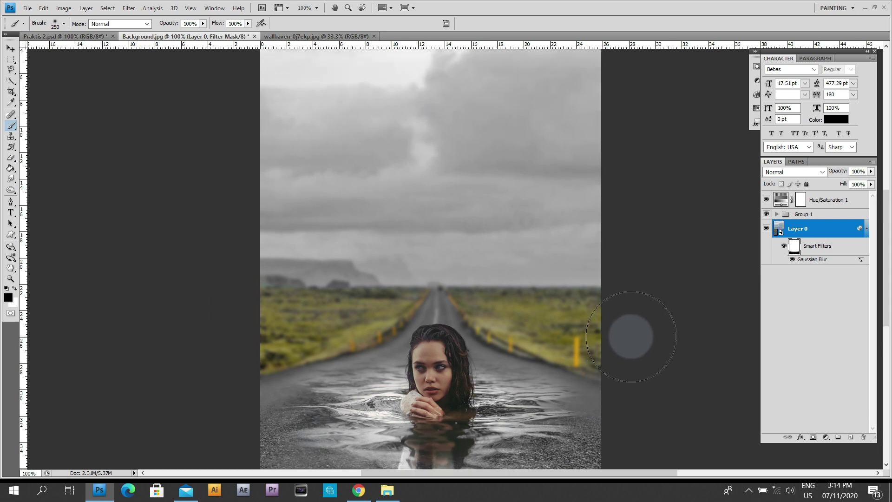
{"action": "scroll", "coordinate": [630, 336], "scroll_direction": "down", "scroll_amount": 4}
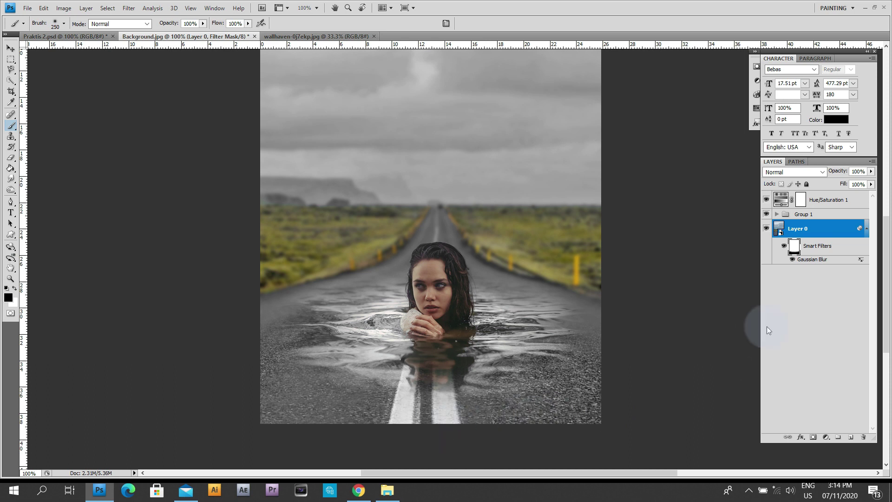
{"action": "key", "text": "v"}
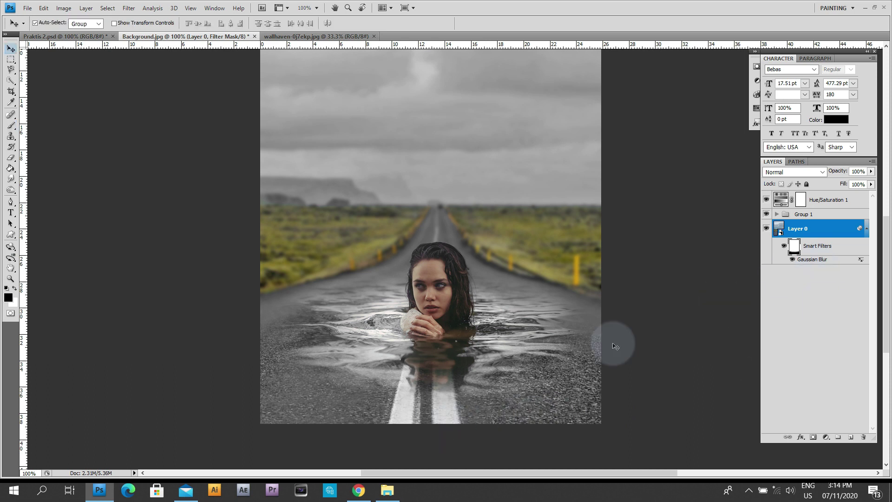
{"action": "scroll", "coordinate": [562, 307], "scroll_direction": "up", "scroll_amount": 1}
{"action": "scroll", "coordinate": [562, 306], "scroll_direction": "down", "scroll_amount": 1}
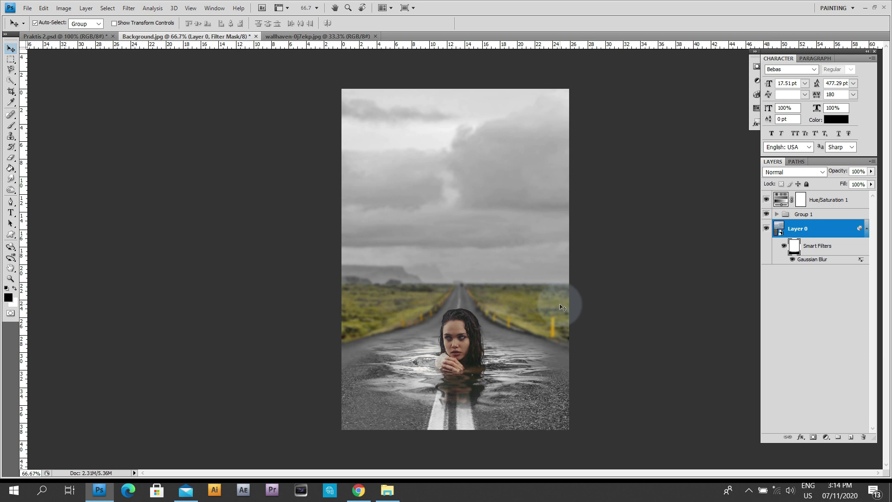
{"action": "scroll", "coordinate": [563, 307], "scroll_direction": "up", "scroll_amount": 1}
{"action": "left_click_drag", "start_coordinate": [563, 306], "coordinate": [485, 287]}
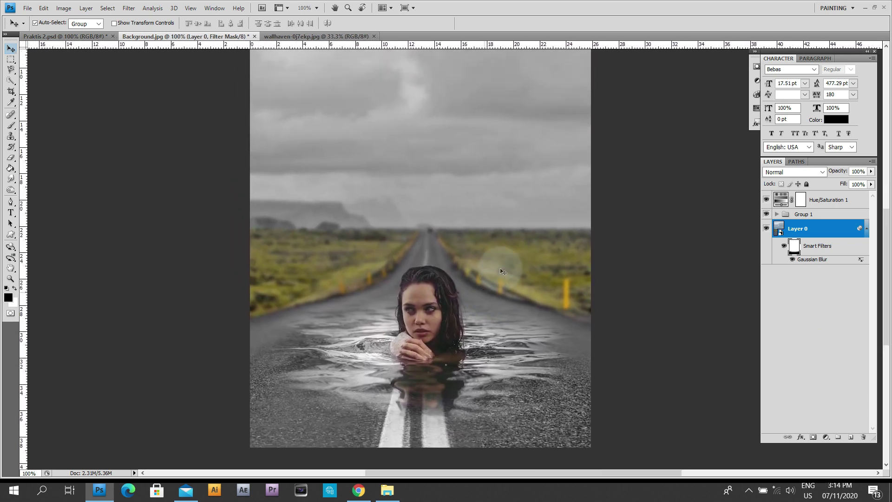
{"action": "scroll", "coordinate": [524, 257], "scroll_direction": "up", "scroll_amount": 2}
{"action": "scroll", "coordinate": [525, 257], "scroll_direction": "up", "scroll_amount": 2}
{"action": "scroll", "coordinate": [524, 257], "scroll_direction": "down", "scroll_amount": 4}
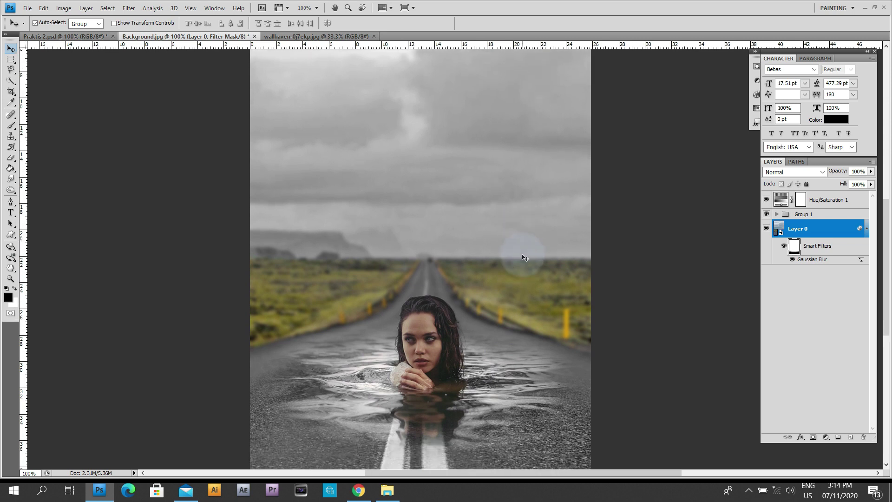
{"action": "scroll", "coordinate": [524, 257], "scroll_direction": "up", "scroll_amount": 3}
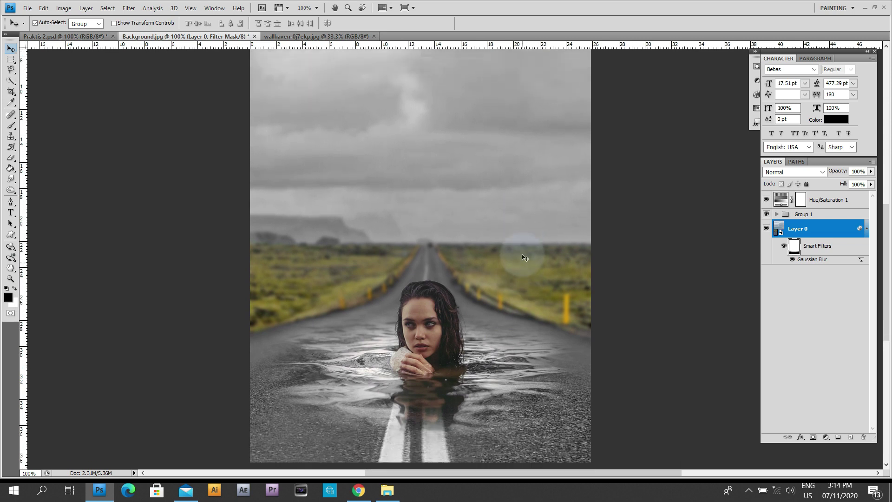
{"action": "scroll", "coordinate": [524, 257], "scroll_direction": "down", "scroll_amount": 4}
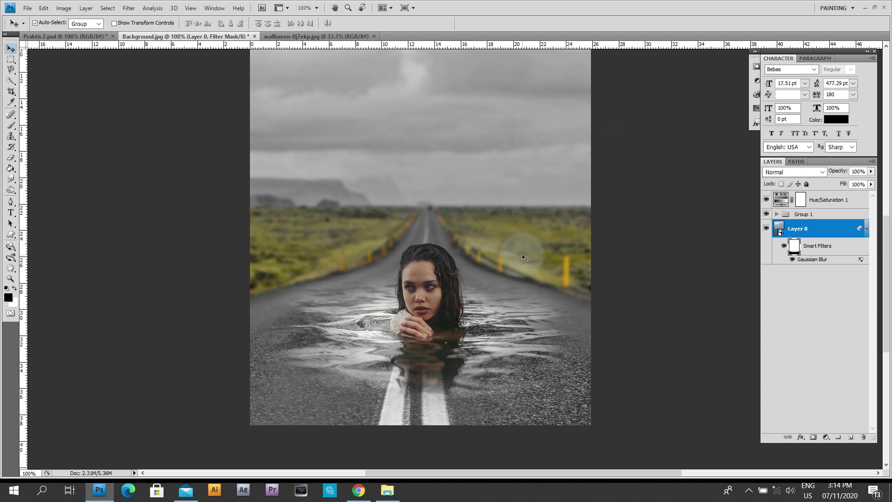
{"action": "scroll", "coordinate": [524, 258], "scroll_direction": "up", "scroll_amount": 2}
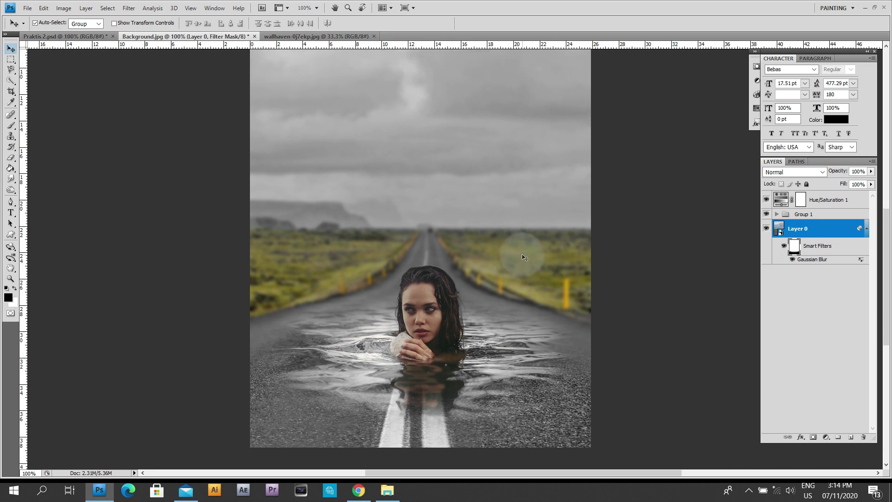
Step: Give Layer 0 a Soft Light Gradient Overlay at 180° and 40% opacity
{"action": "right_click", "coordinate": [815, 233]}
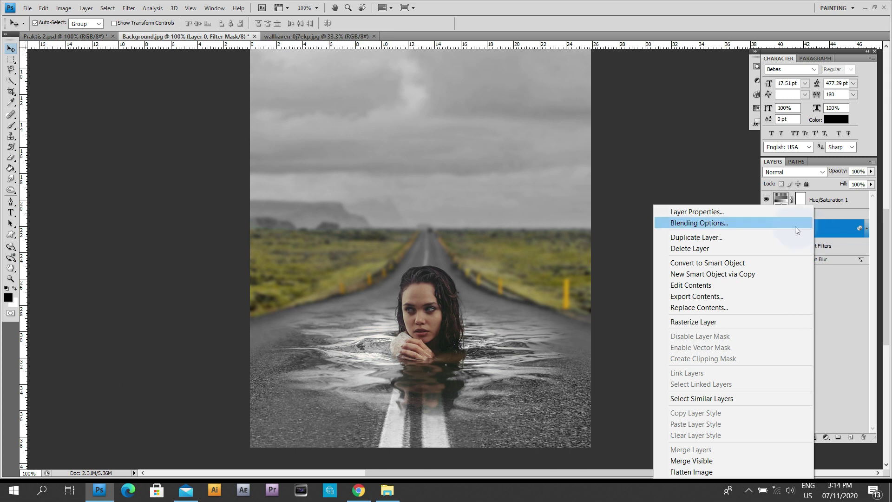
{"action": "left_click", "coordinate": [796, 226]}
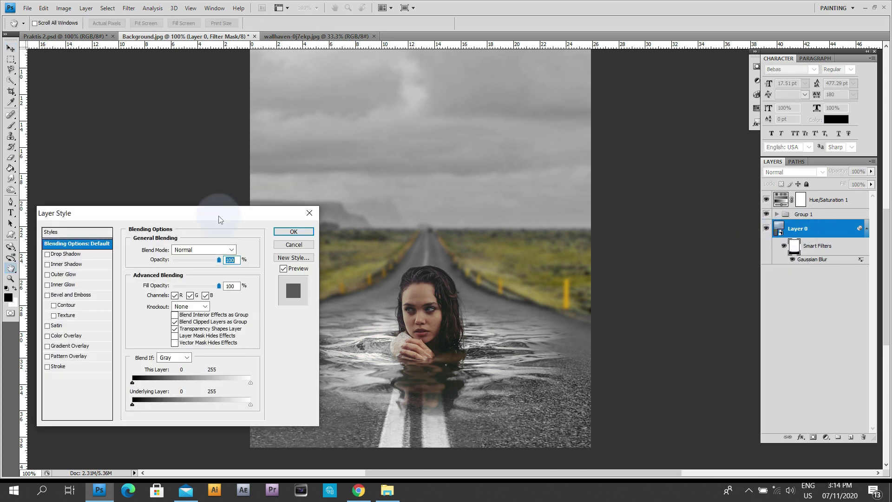
{"action": "left_click_drag", "start_coordinate": [219, 213], "coordinate": [220, 183]}
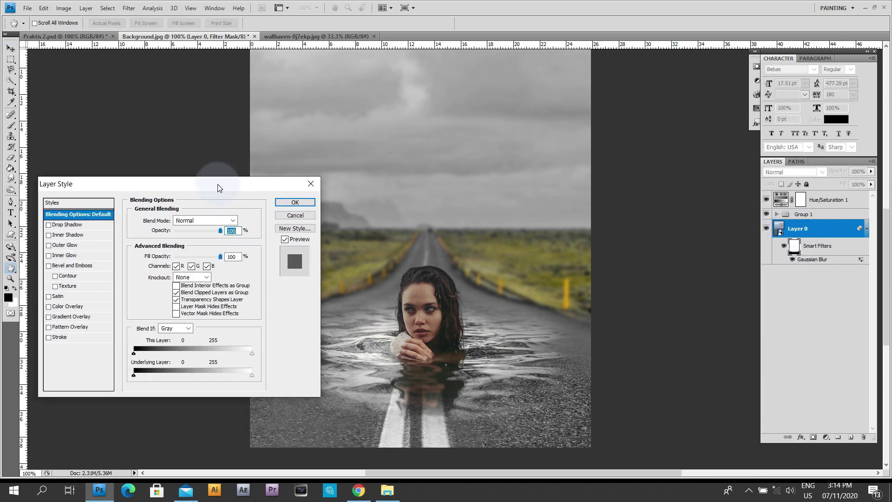
{"action": "left_click", "coordinate": [79, 316]}
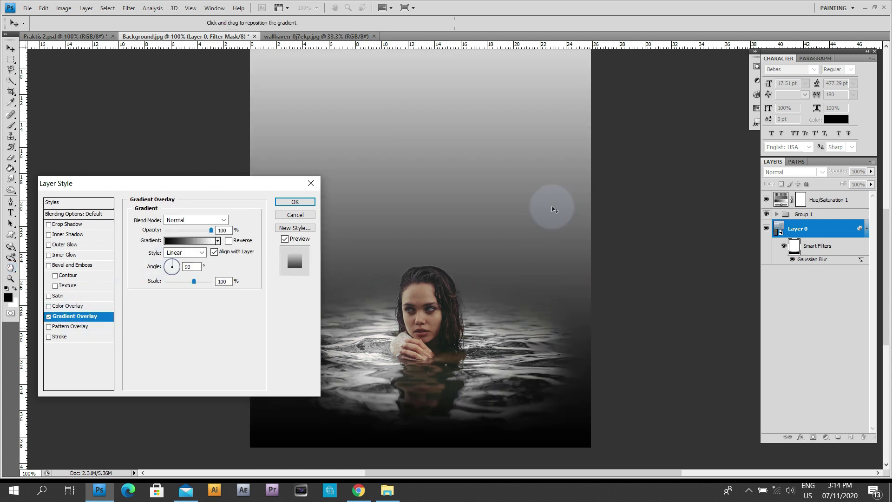
{"action": "left_click_drag", "start_coordinate": [172, 270], "coordinate": [167, 269]}
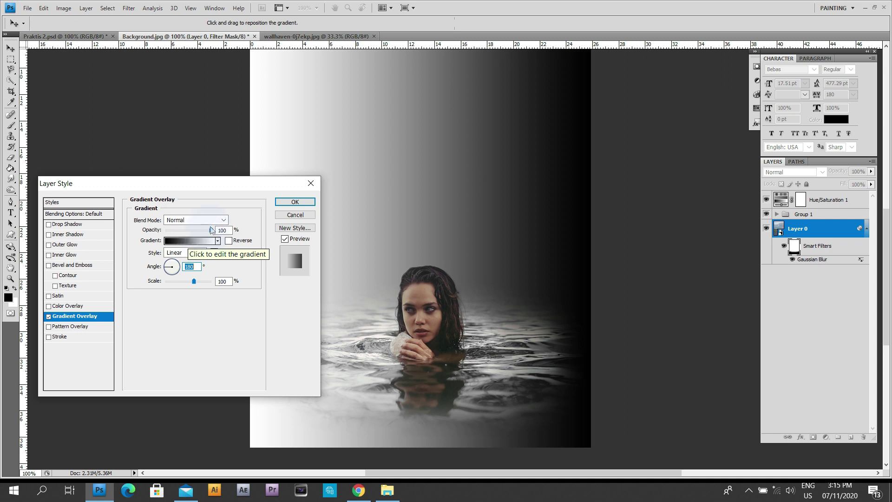
{"action": "left_click", "coordinate": [223, 220]}
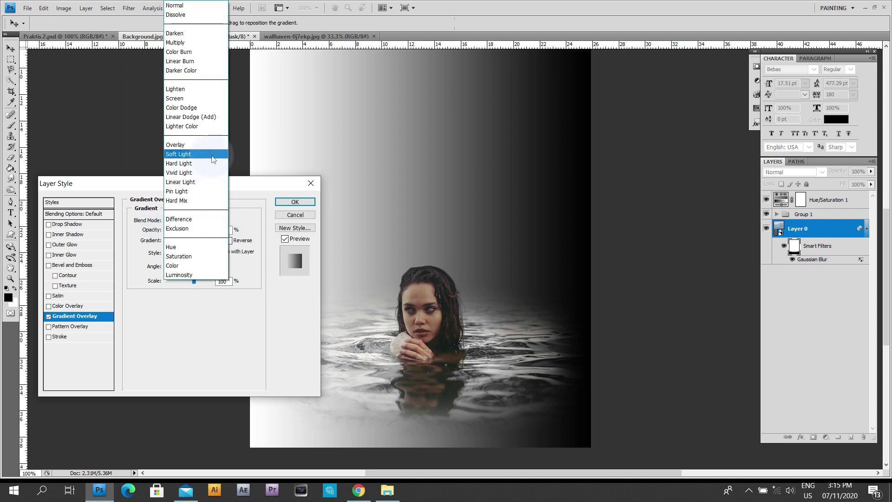
{"action": "left_click", "coordinate": [214, 159]}
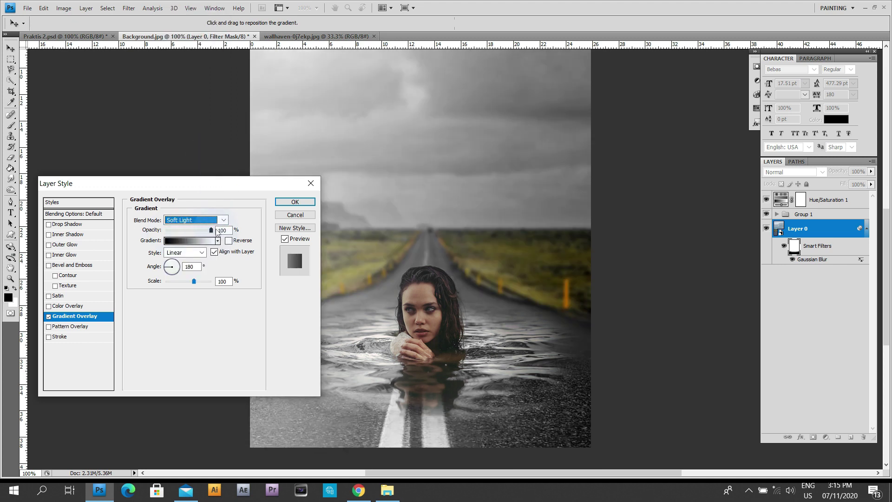
{"action": "left_click_drag", "start_coordinate": [229, 230], "coordinate": [215, 230]}
{"action": "type", "text": "40"}
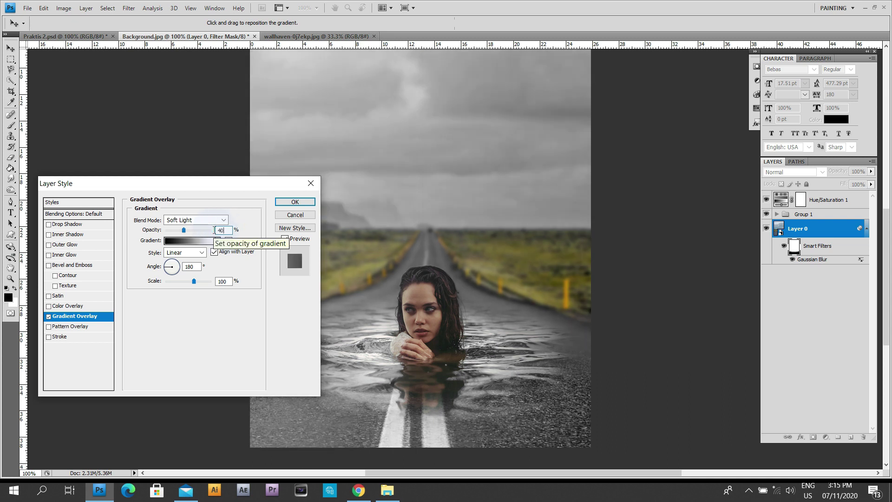
{"action": "left_click_drag", "start_coordinate": [233, 185], "coordinate": [236, 185]}
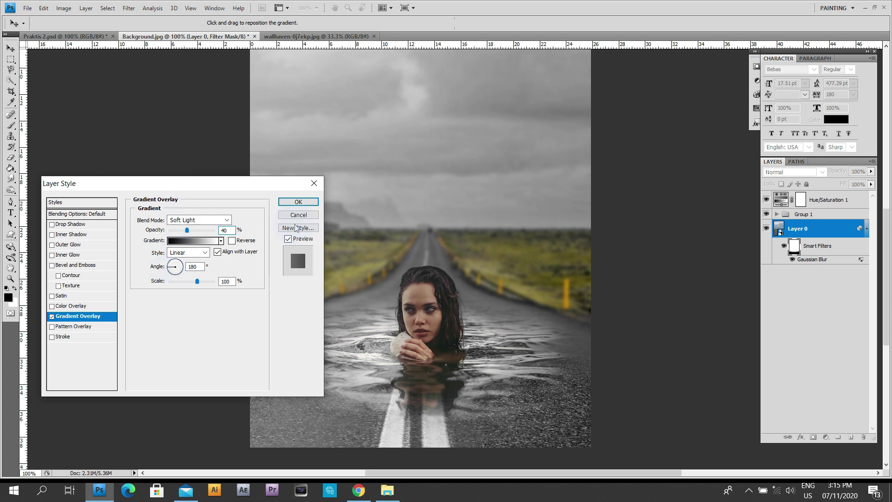
{"action": "left_click", "coordinate": [304, 202]}
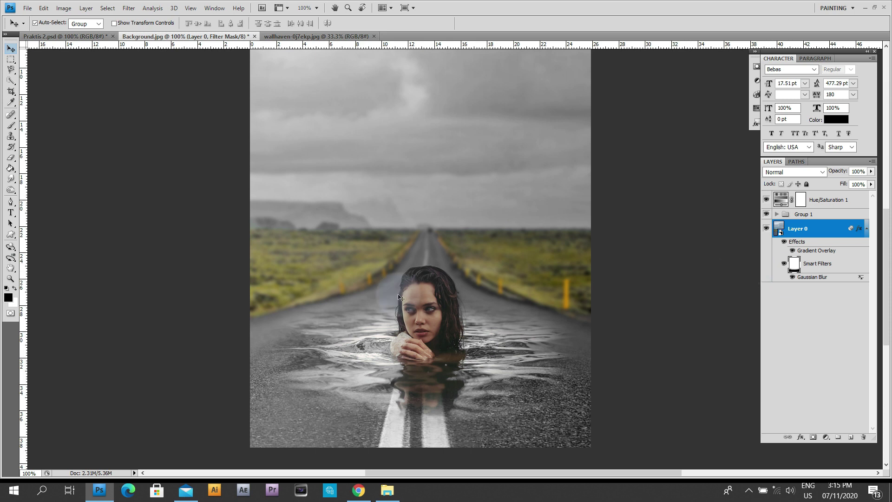
{"action": "left_click", "coordinate": [793, 251]}
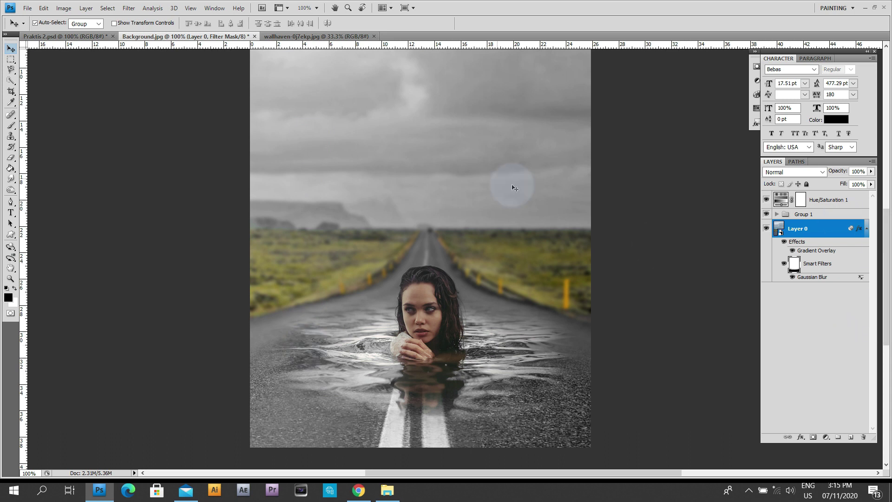
{"action": "scroll", "coordinate": [472, 186], "scroll_direction": "down", "scroll_amount": 2}
{"action": "scroll", "coordinate": [472, 189], "scroll_direction": "down", "scroll_amount": 1}
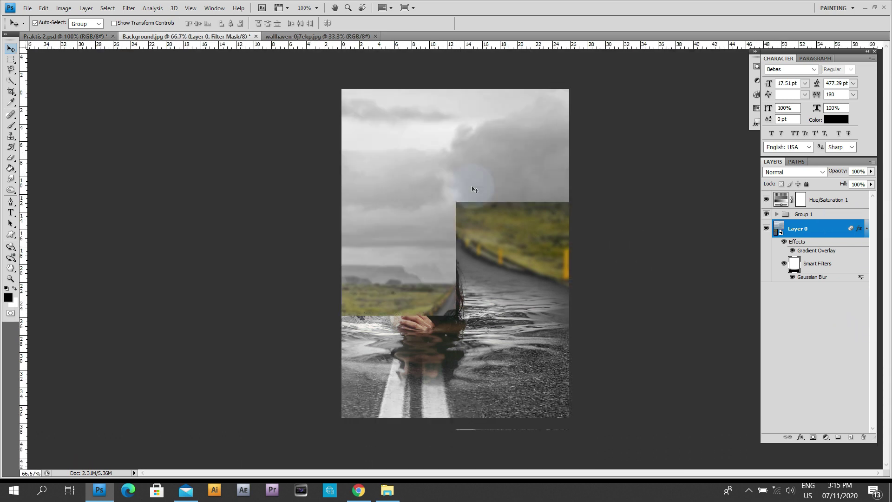
{"action": "scroll", "coordinate": [472, 189], "scroll_direction": "up", "scroll_amount": 1}
{"action": "left_click_drag", "start_coordinate": [491, 299], "coordinate": [465, 206]}
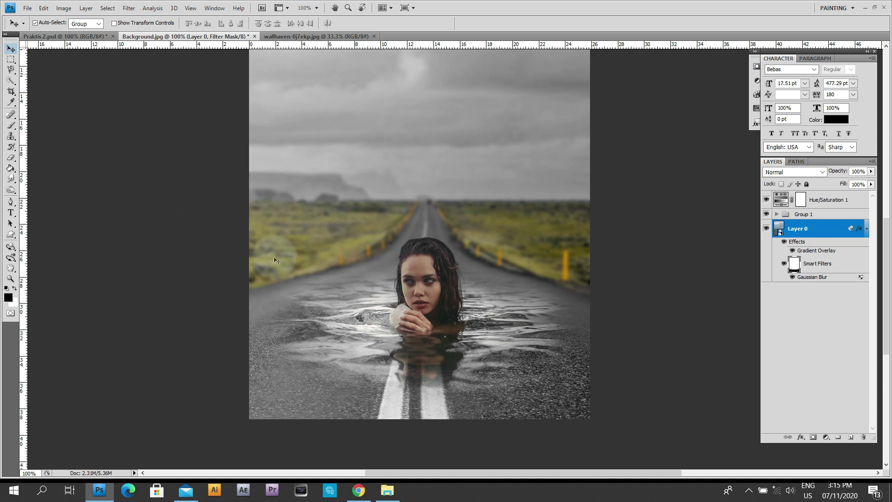
{"action": "left_click", "coordinate": [822, 325]}
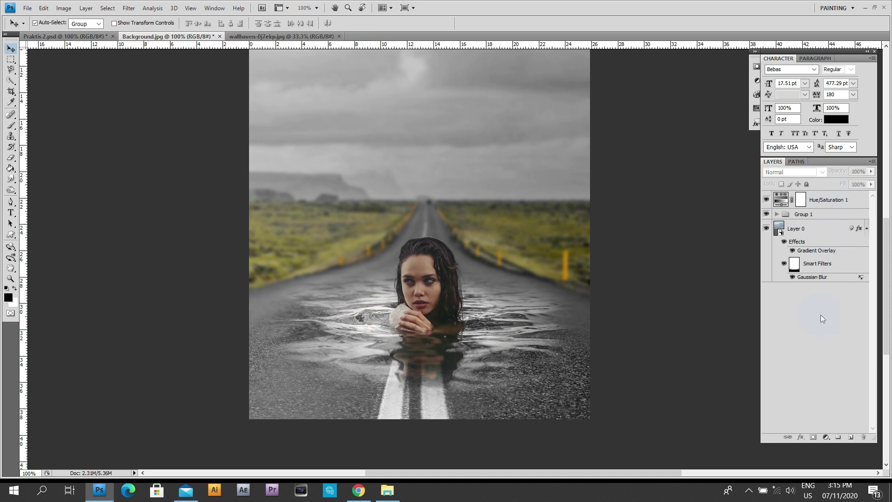
{"action": "left_click", "coordinate": [835, 203]}
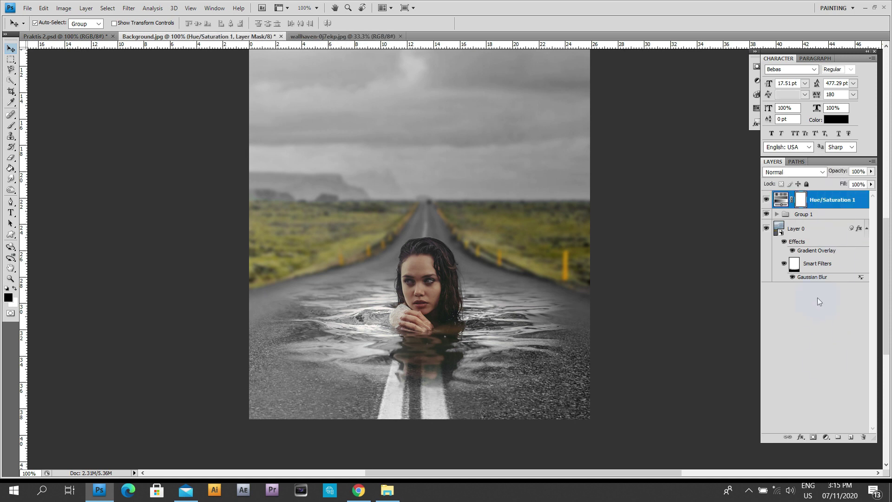
Step: Add Layer 1 above Hue/Saturation 1 and fill it with black using the Paint Bucket
{"action": "left_click", "coordinate": [852, 438]}
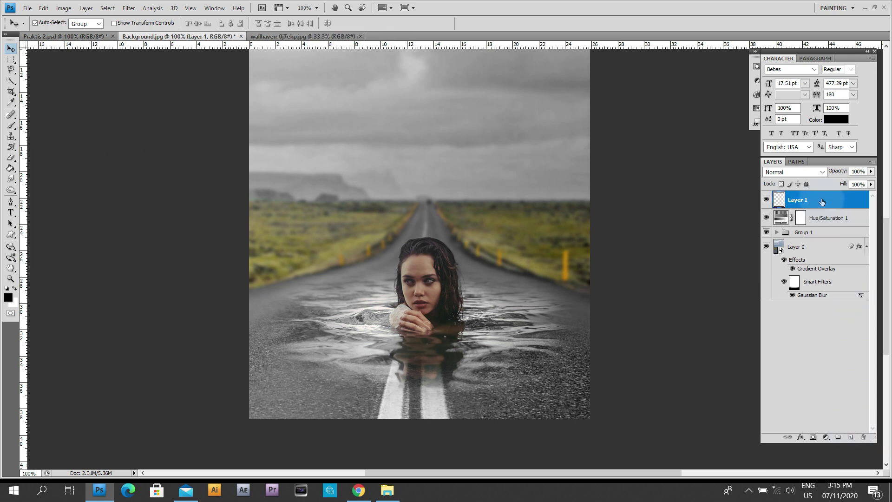
{"action": "scroll", "coordinate": [822, 202], "scroll_direction": "up", "scroll_amount": 1}
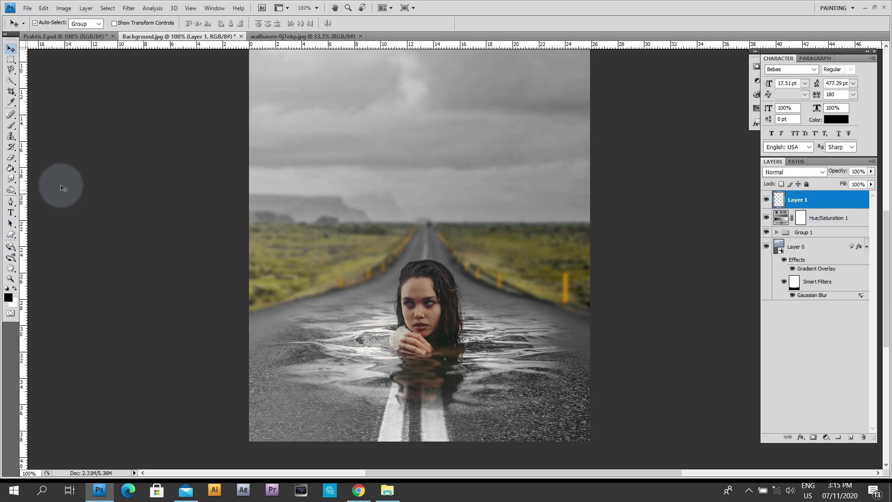
{"action": "left_click", "coordinate": [11, 169]}
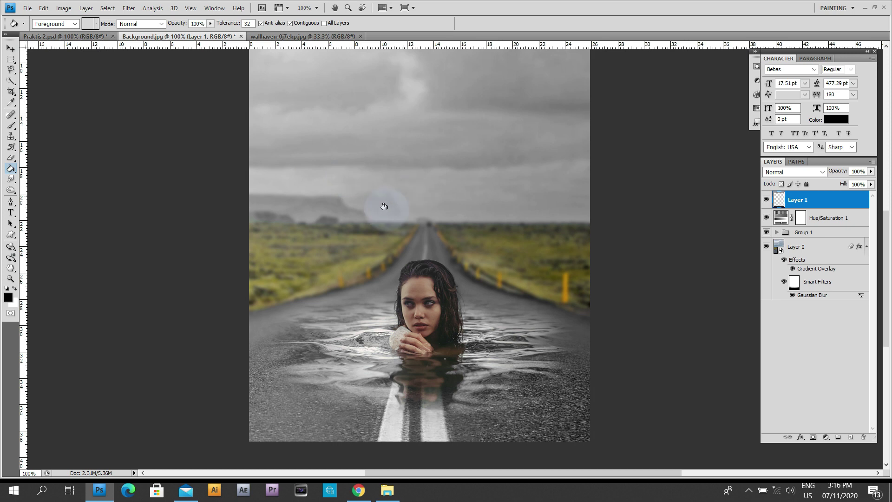
{"action": "left_click", "coordinate": [407, 156]}
{"action": "scroll", "coordinate": [450, 226], "scroll_direction": "up", "scroll_amount": 3}
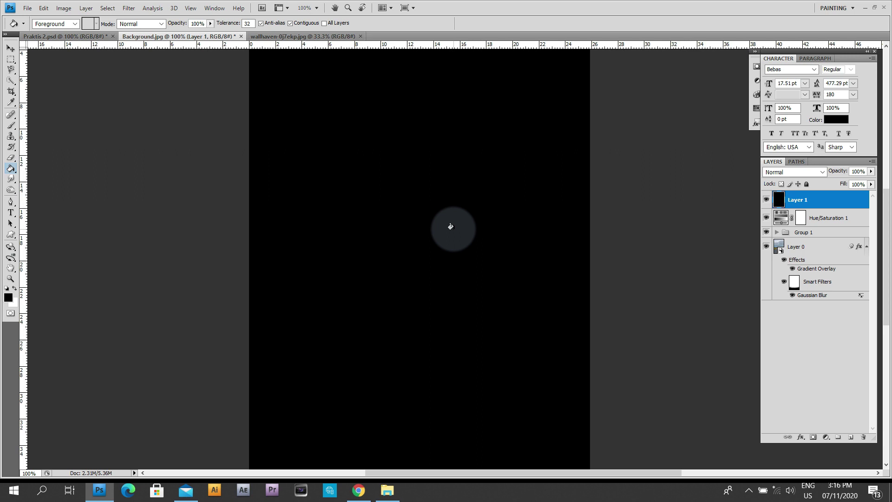
{"action": "key", "text": "ctrl+minus"}
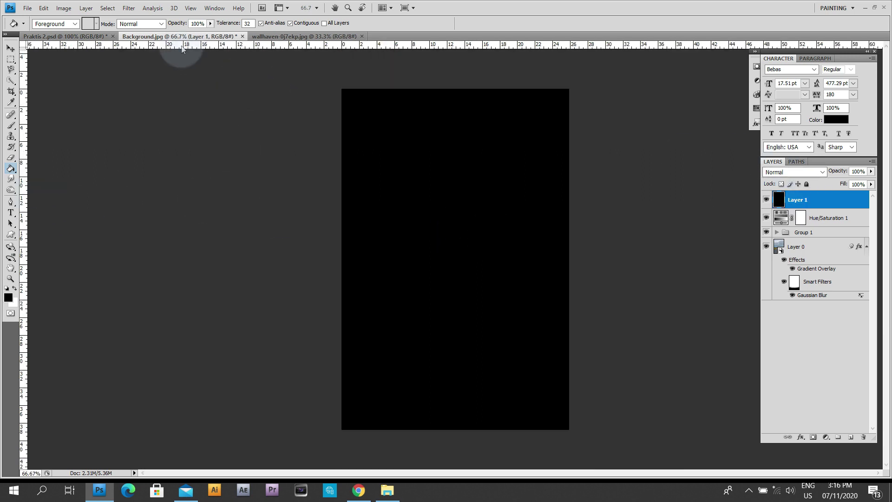
Step: Render a 105mm Prime lens flare at 84% brightness near the centre of black Layer 1
{"action": "left_click", "coordinate": [129, 9]}
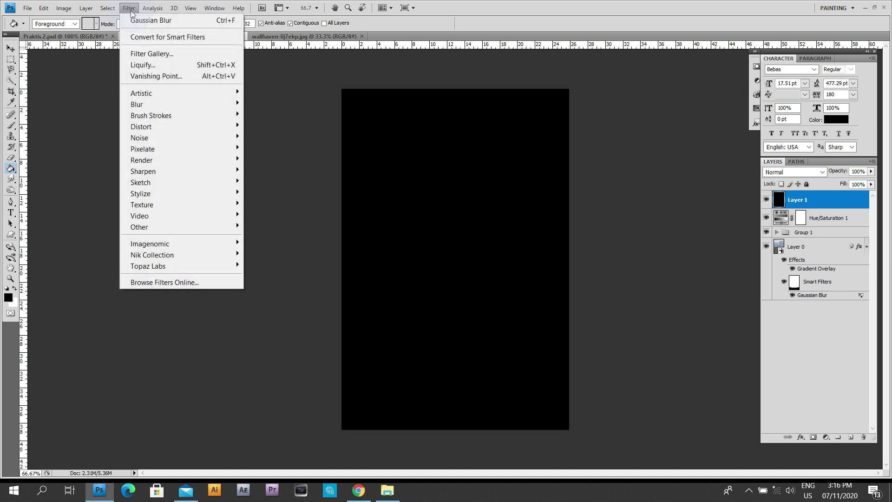
{"action": "mouse_move", "coordinate": [157, 162]}
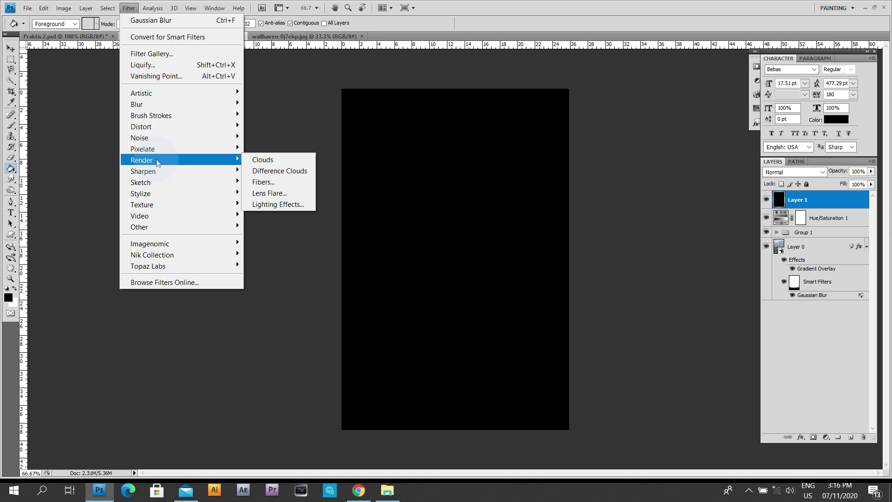
{"action": "left_click", "coordinate": [283, 194]}
{"action": "left_click_drag", "start_coordinate": [385, 186], "coordinate": [398, 167]}
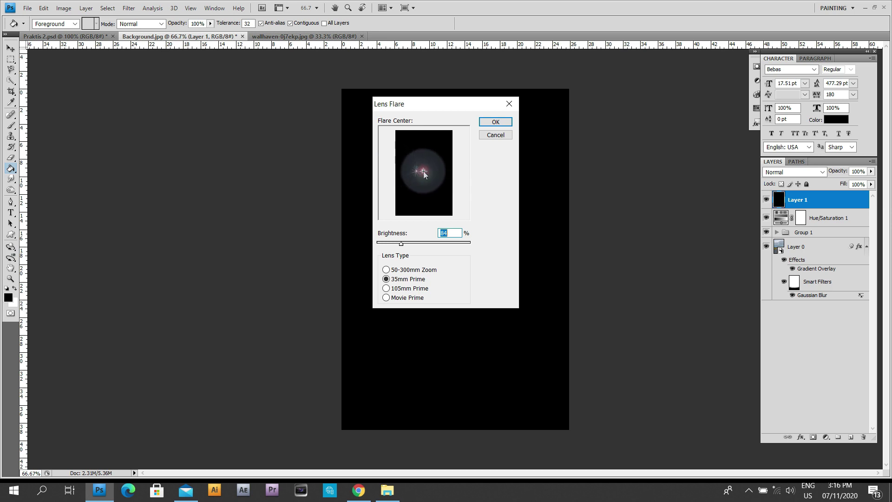
{"action": "left_click", "coordinate": [387, 289]}
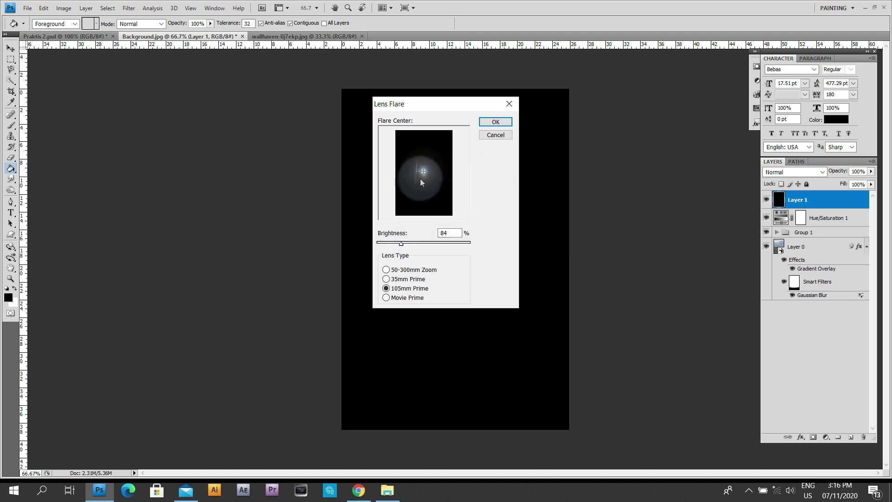
{"action": "left_click_drag", "start_coordinate": [426, 175], "coordinate": [415, 185]}
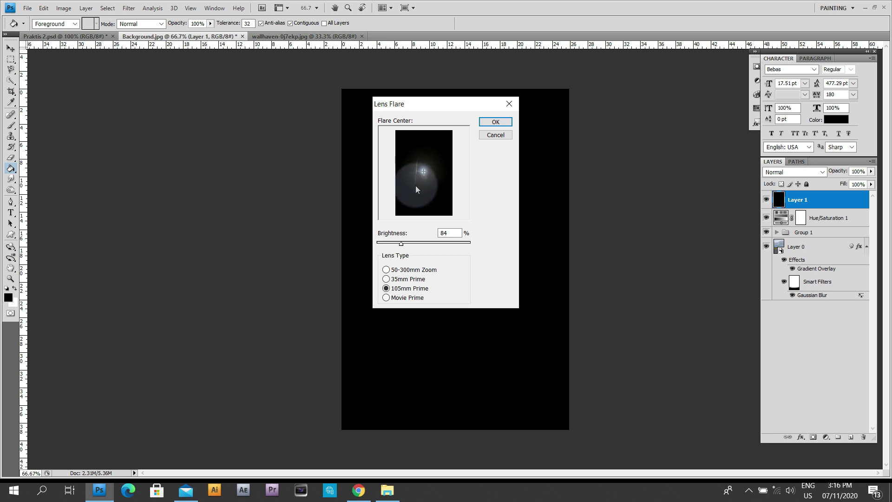
{"action": "left_click", "coordinate": [457, 237]}
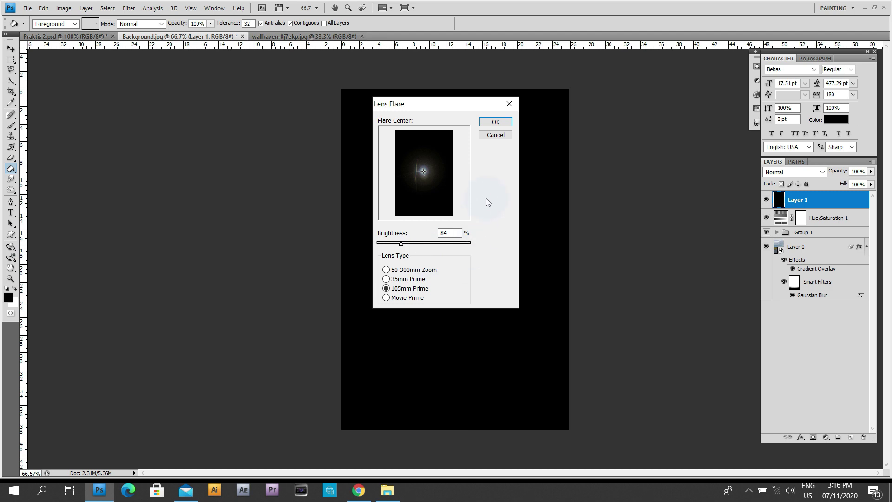
{"action": "left_click", "coordinate": [504, 123]}
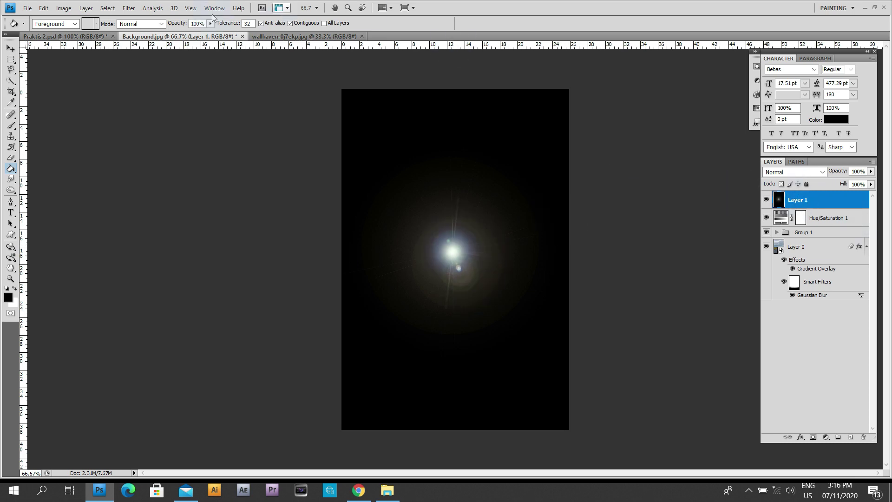
Step: Blur the lens flare on Layer 1 with a 4.7-pixel Gaussian Blur
{"action": "left_click", "coordinate": [126, 9]}
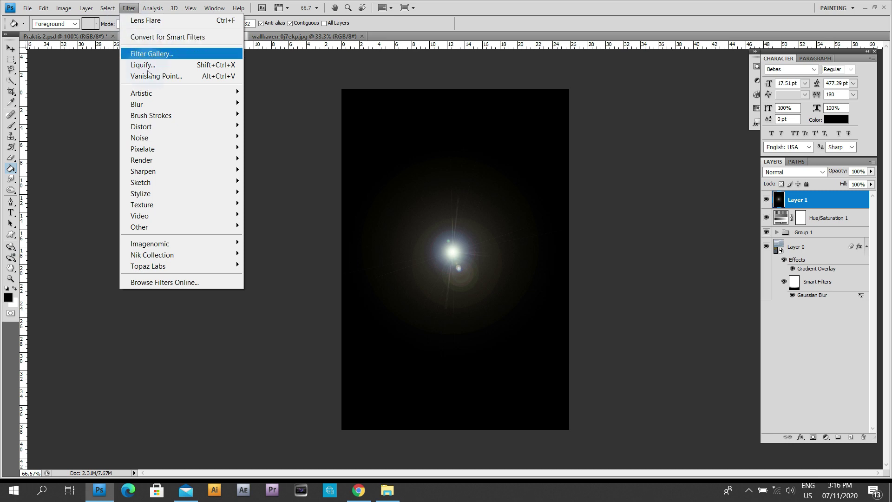
{"action": "mouse_move", "coordinate": [159, 109]}
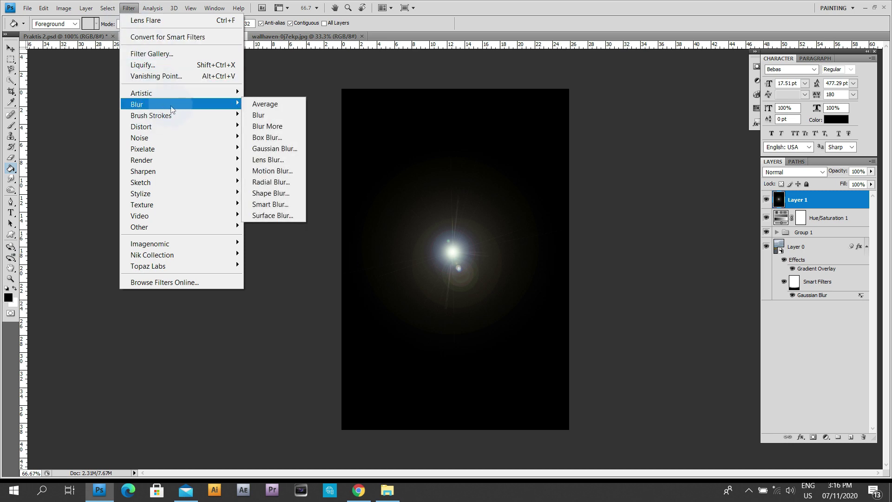
{"action": "left_click", "coordinate": [281, 146]}
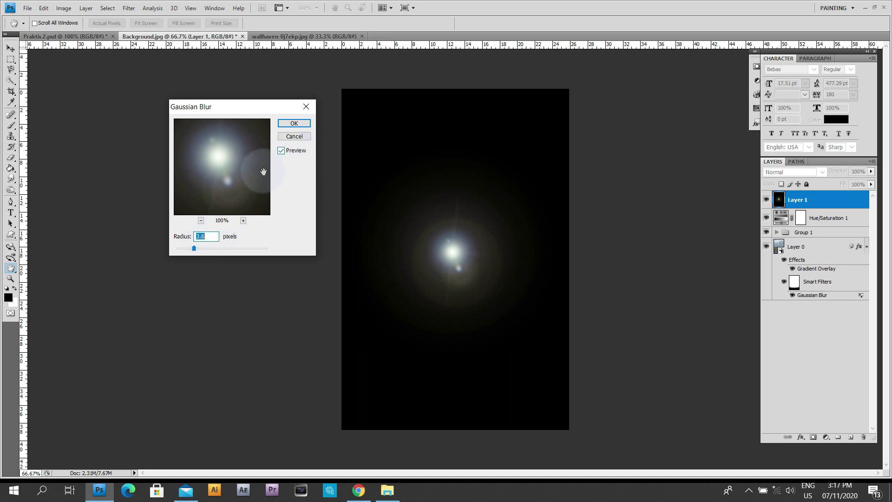
{"action": "left_click_drag", "start_coordinate": [195, 249], "coordinate": [200, 251]}
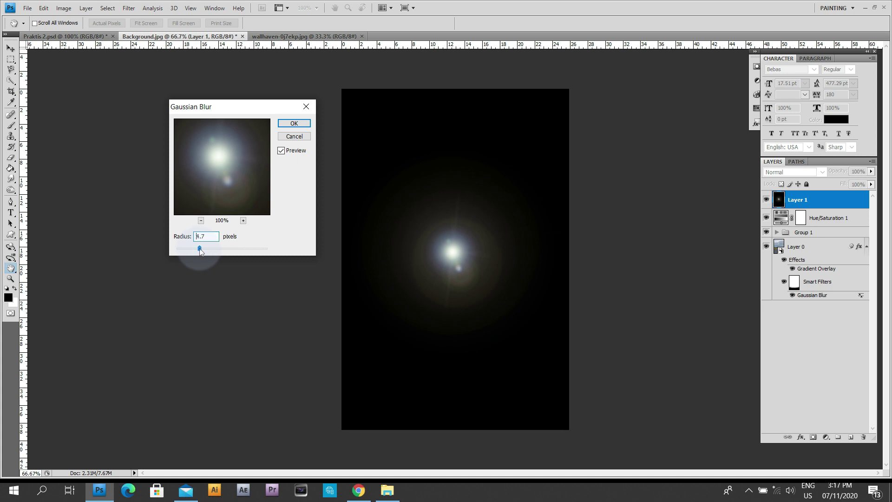
{"action": "left_click", "coordinate": [232, 169]}
{"action": "left_click", "coordinate": [298, 125]}
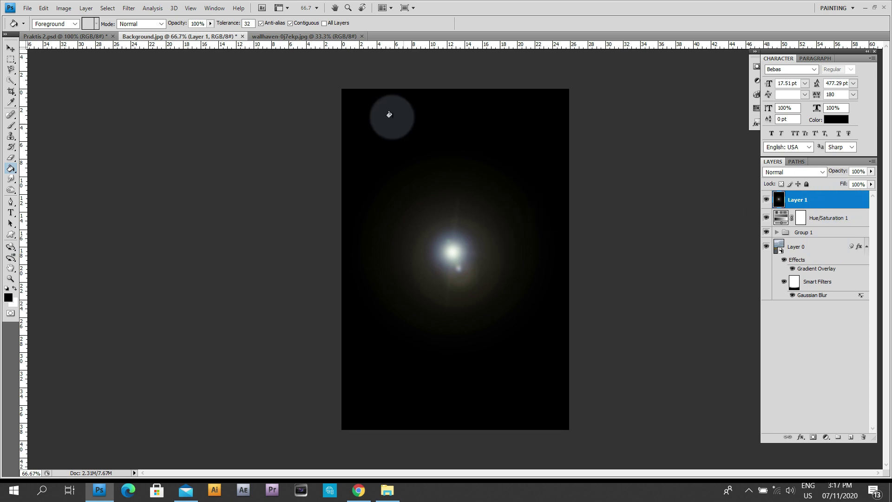
{"action": "left_click", "coordinate": [10, 49]}
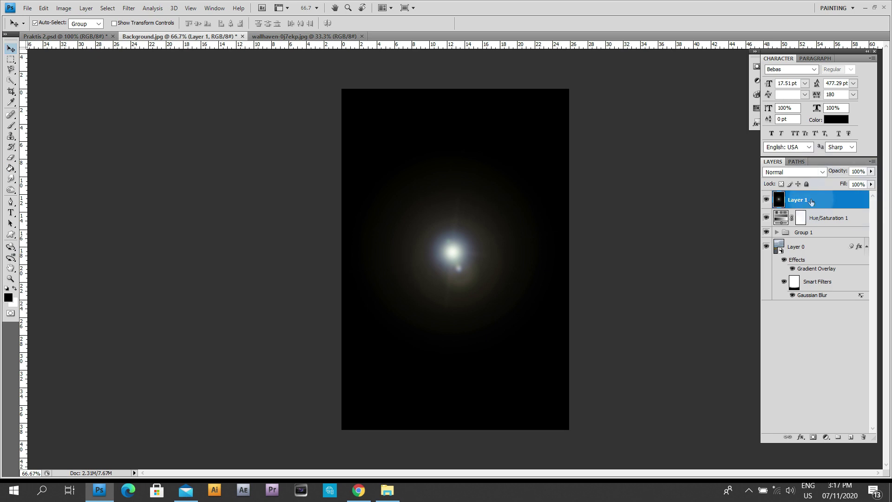
Step: Switch Layer 1's blend mode from Normal to Screen so the flare glows over the road
{"action": "left_click", "coordinate": [823, 172]}
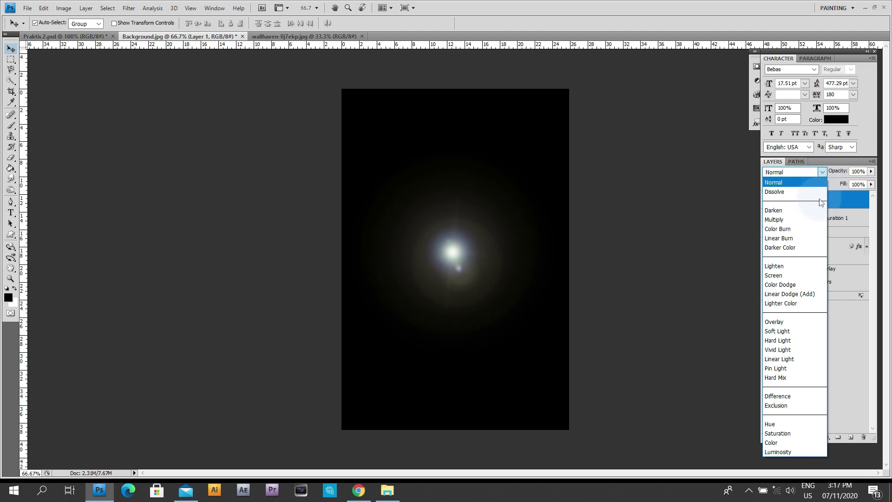
{"action": "left_click", "coordinate": [806, 276]}
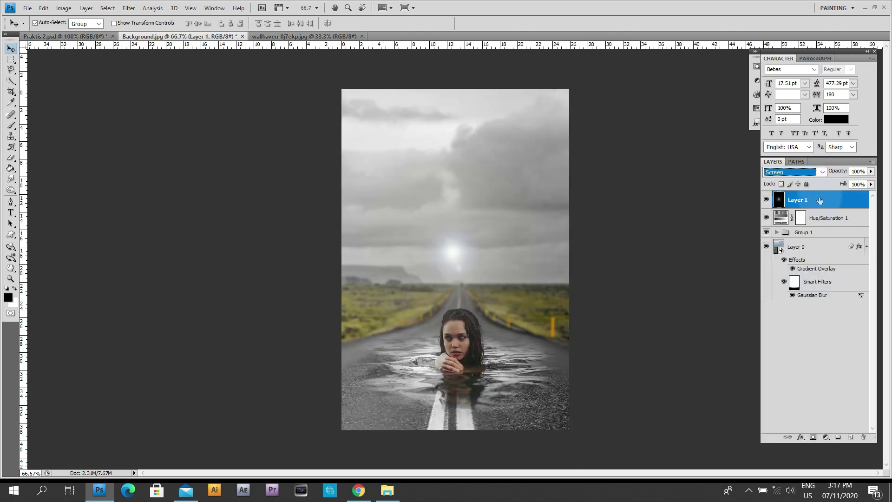
Step: Scale the flare layer to about 332%, rotate it about -44°, and shift its glow left
{"action": "key", "text": "ctrl+minus"}
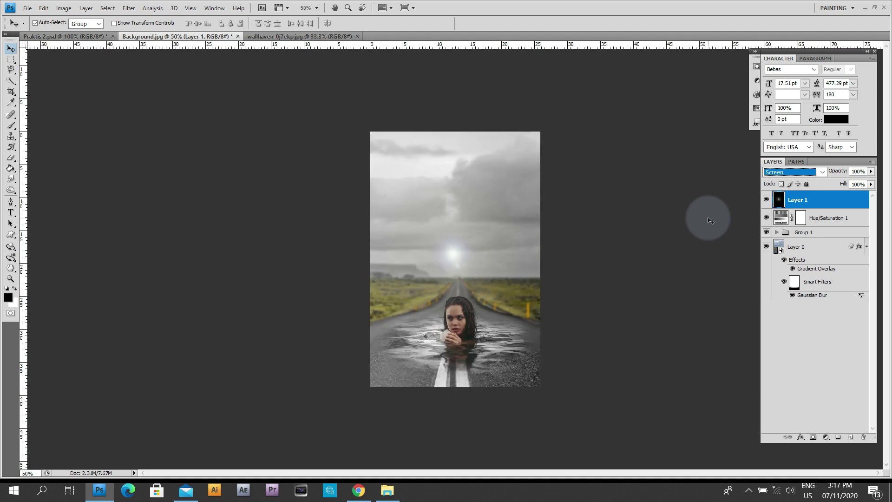
{"action": "key", "text": "ctrl+t"}
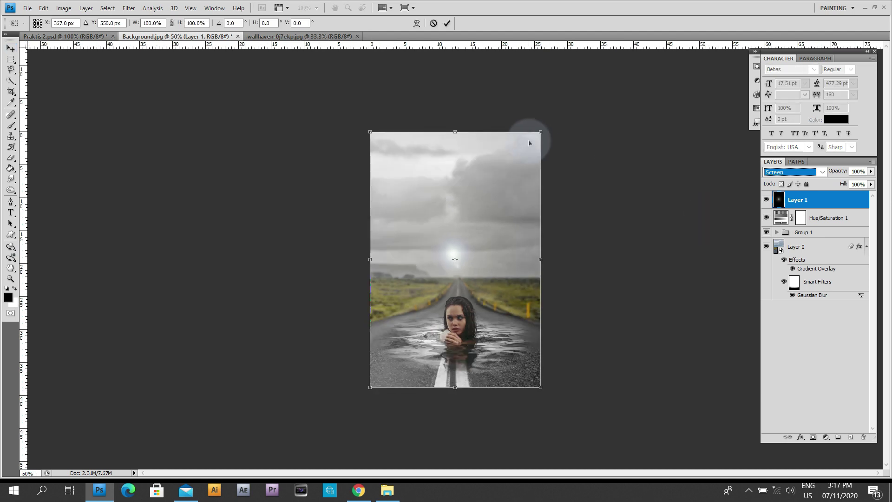
{"action": "left_click_drag", "start_coordinate": [539, 132], "coordinate": [682, 26]}
{"action": "key", "text": "ctrl+minus"}
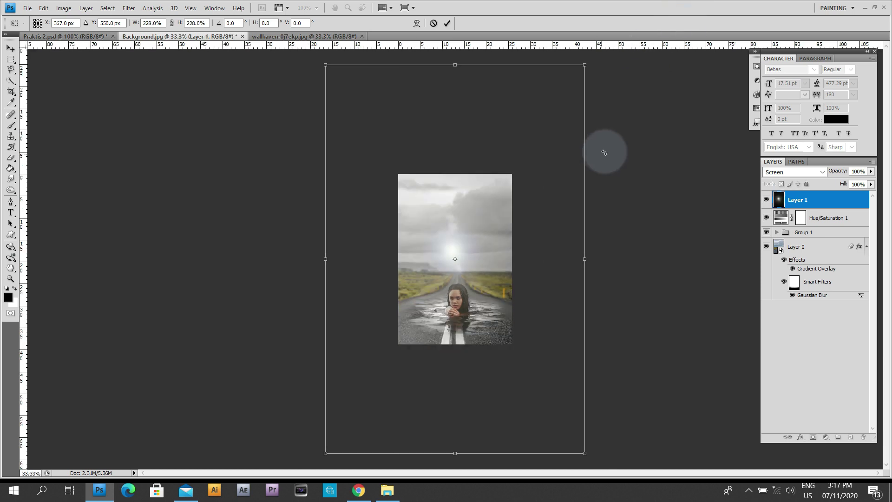
{"action": "left_click_drag", "start_coordinate": [584, 64], "coordinate": [636, 1]}
{"action": "left_click_drag", "start_coordinate": [626, 126], "coordinate": [521, 243]}
{"action": "key", "text": "ctrl+minus"}
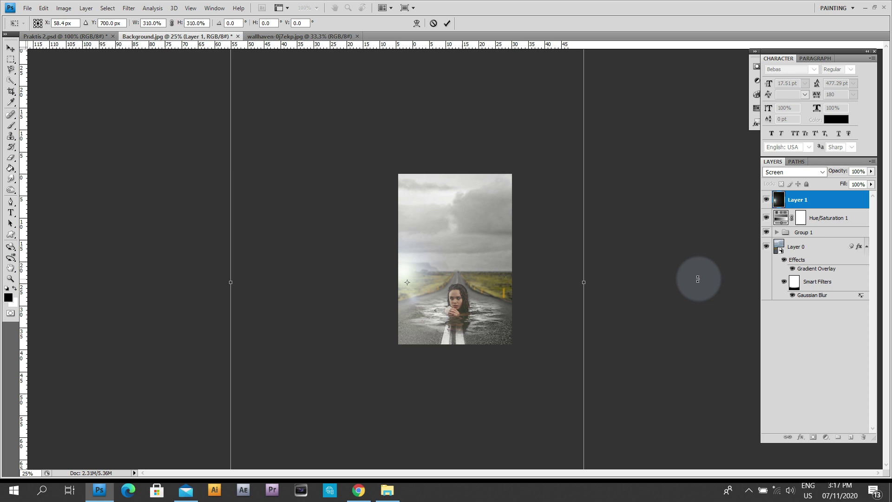
{"action": "left_click_drag", "start_coordinate": [588, 400], "coordinate": [668, 240]}
{"action": "left_click_drag", "start_coordinate": [657, 330], "coordinate": [626, 344]}
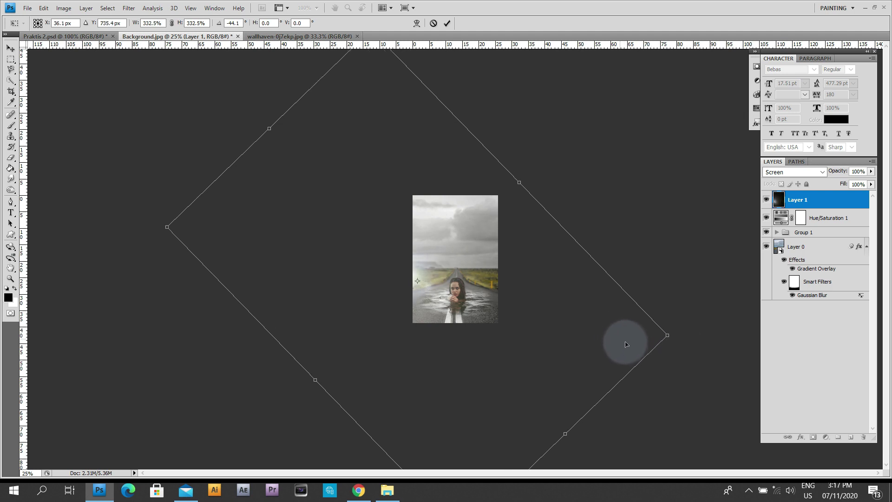
{"action": "key", "text": "Return"}
{"action": "key", "text": "ctrl+plus"}
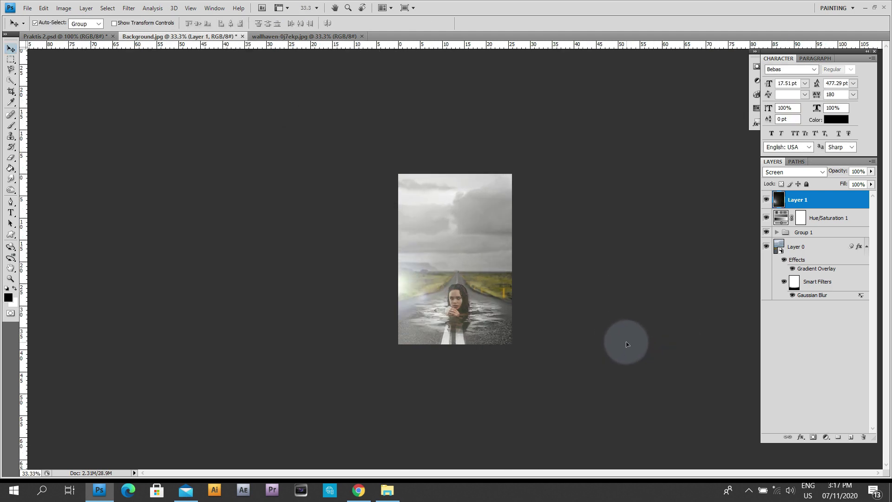
{"action": "key", "text": "ctrl+plus"}
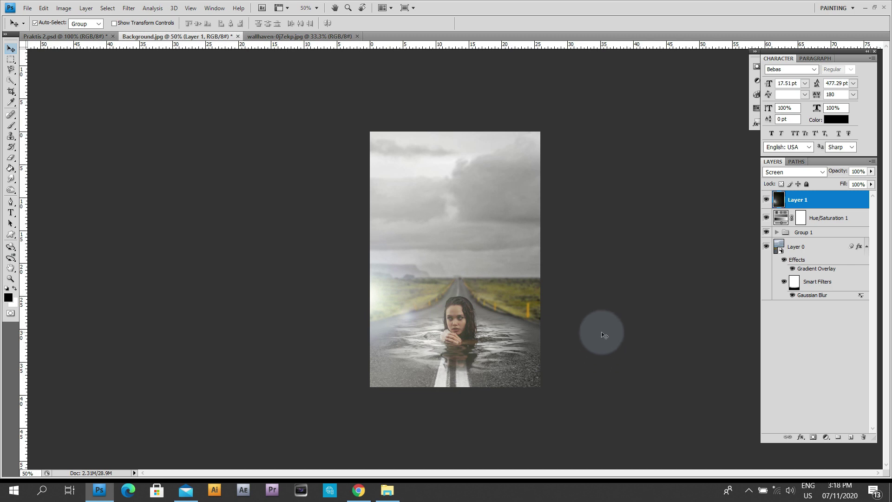
Step: Zoom in to 100% to inspect the composite, then back out to 66.7%
{"action": "key", "text": "ctrl+plus"}
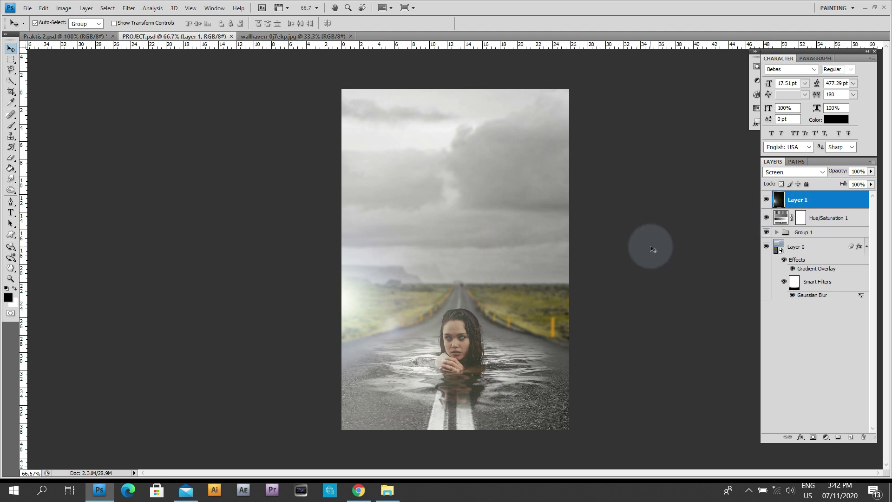
{"action": "key", "text": "ctrl+plus"}
{"action": "key", "text": "ctrl+minus"}
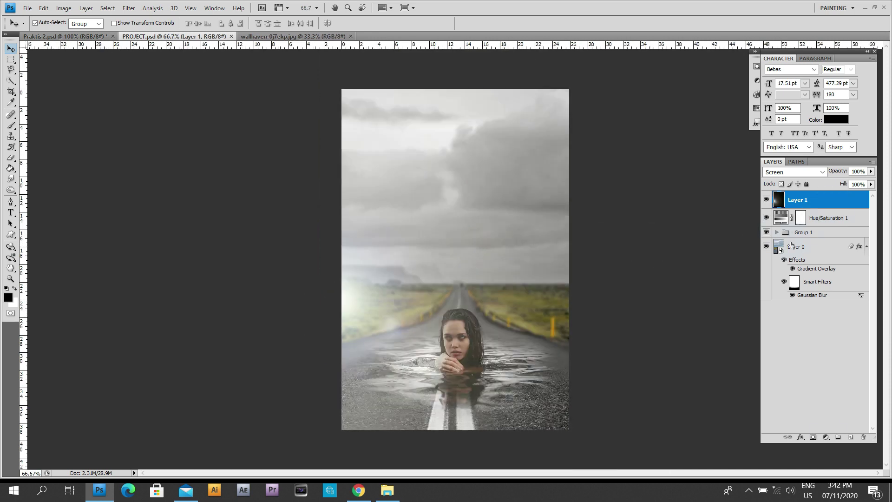
Step: Add a Hue/Saturation adjustment layer and clip it to the flare layer
{"action": "left_click", "coordinate": [827, 438]}
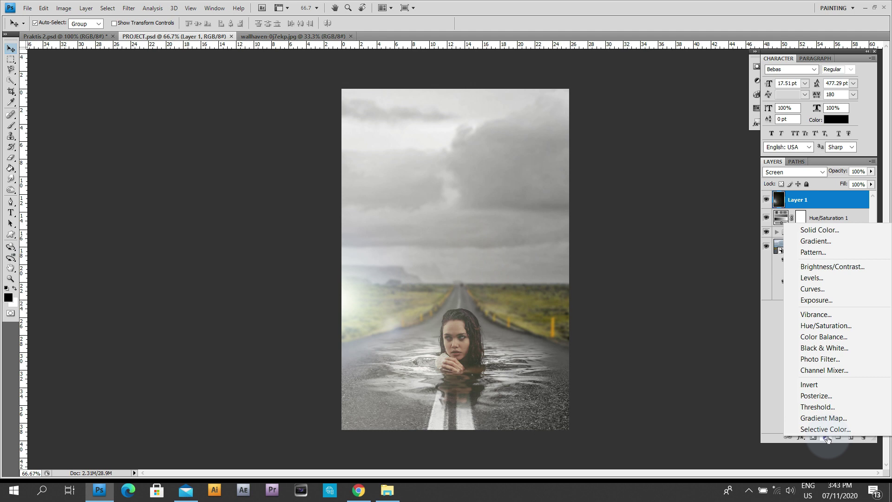
{"action": "left_click", "coordinate": [834, 326]}
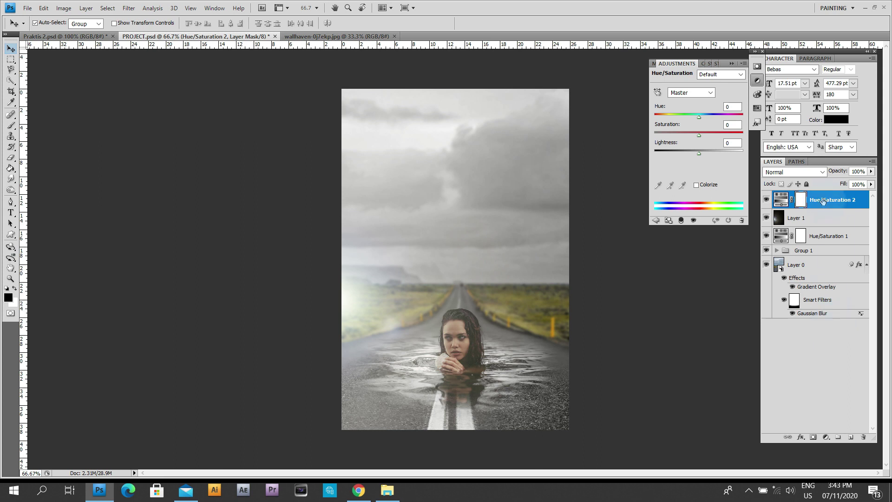
{"action": "right_click", "coordinate": [823, 200]}
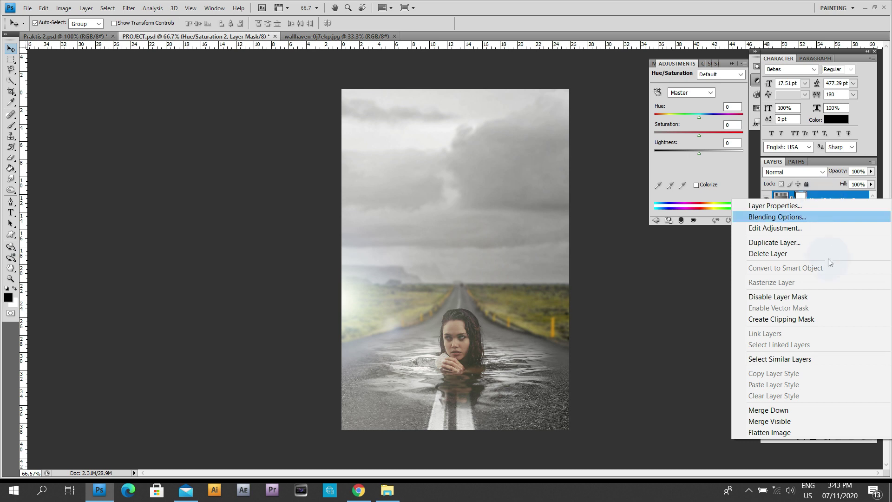
{"action": "left_click", "coordinate": [830, 322]}
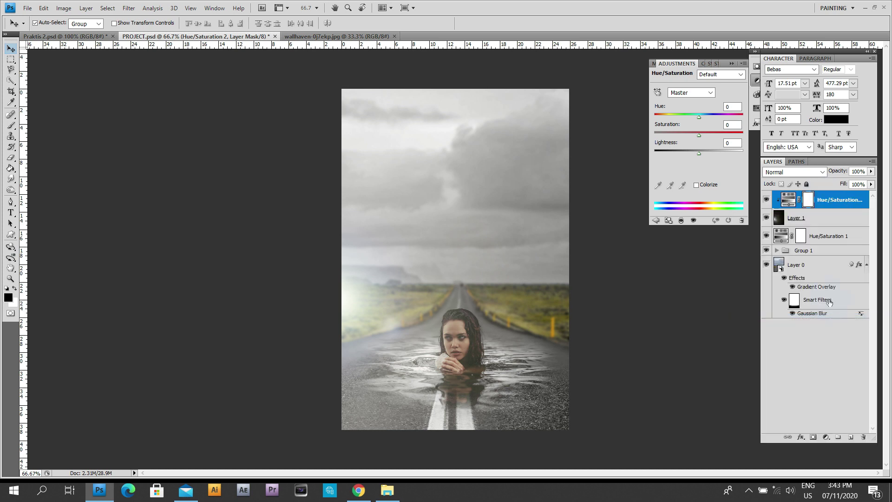
Step: Colorize the hue adjustment with saturation about 94 and hue about 21–25 for warm orange
{"action": "left_click", "coordinate": [697, 185]}
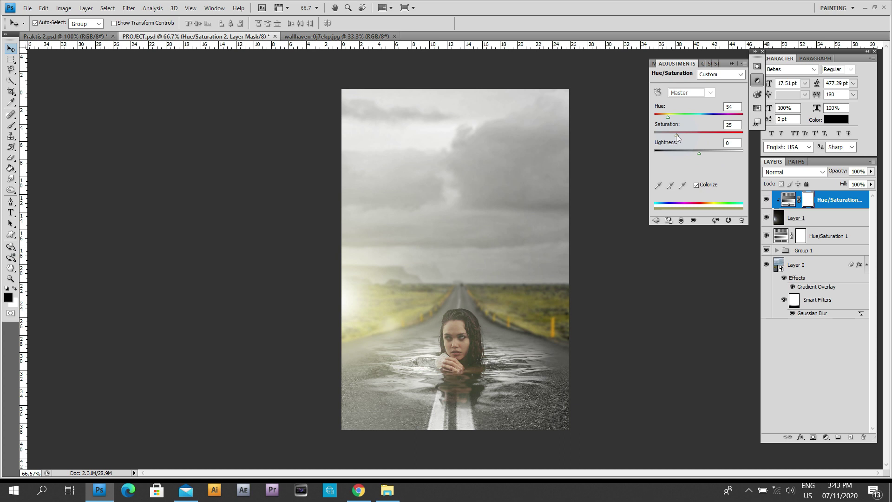
{"action": "left_click_drag", "start_coordinate": [679, 136], "coordinate": [738, 137]}
{"action": "left_click_drag", "start_coordinate": [669, 117], "coordinate": [660, 119]}
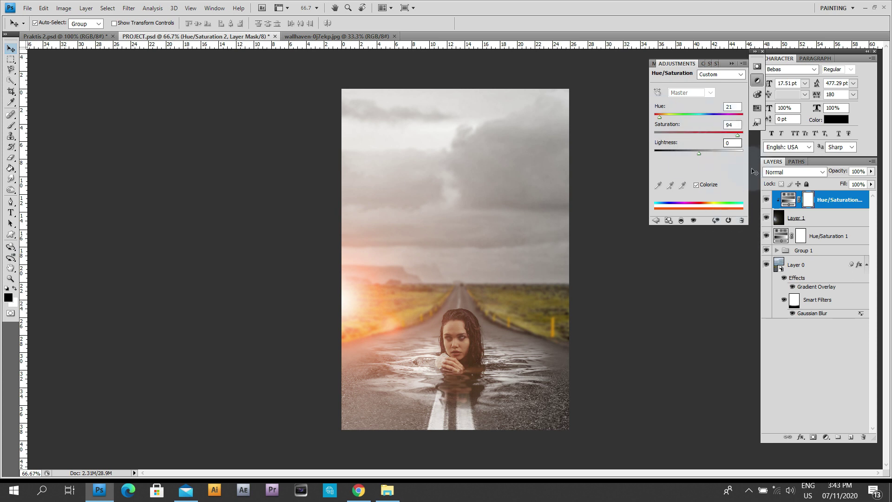
{"action": "left_click", "coordinate": [619, 250]}
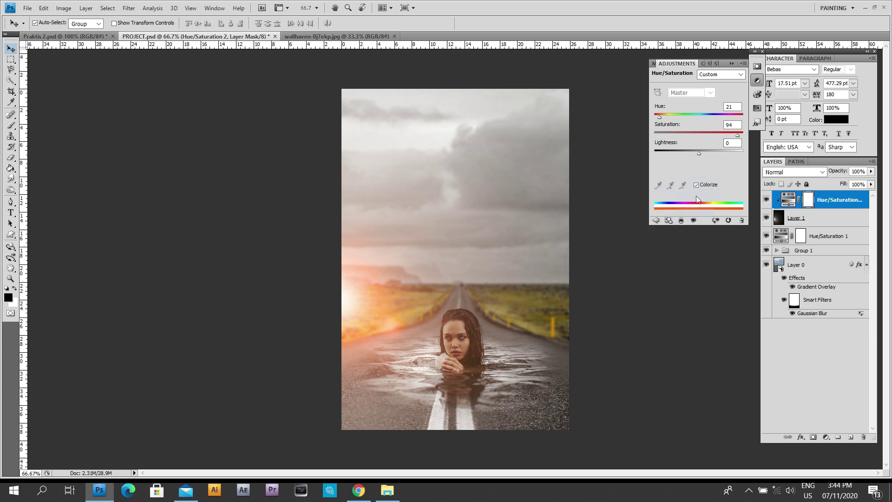
{"action": "left_click_drag", "start_coordinate": [660, 117], "coordinate": [659, 119]}
{"action": "left_click", "coordinate": [733, 64]}
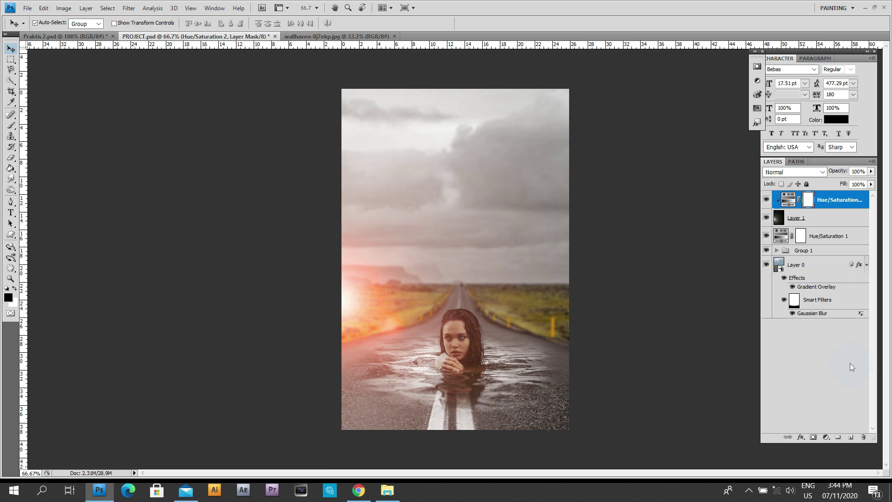
Step: Add a Selective Color layer with Neutrals Cyan -5 and Yellow 4
{"action": "left_click", "coordinate": [826, 438]}
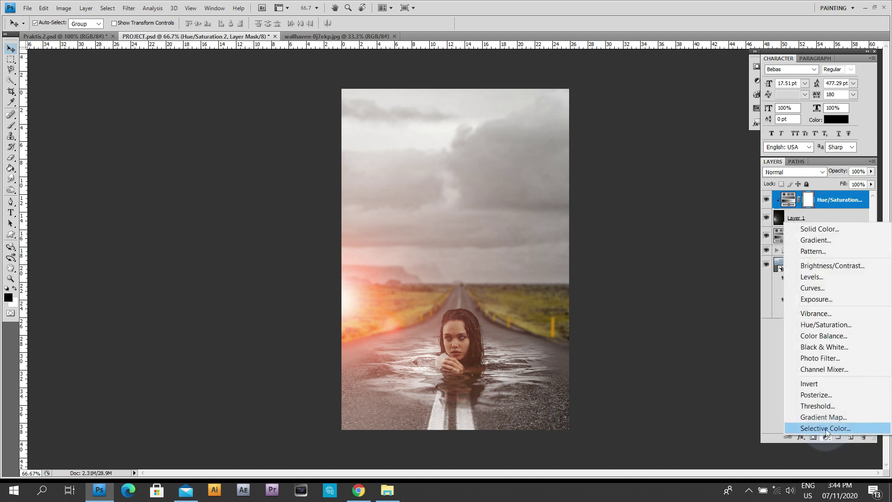
{"action": "left_click", "coordinate": [827, 429]}
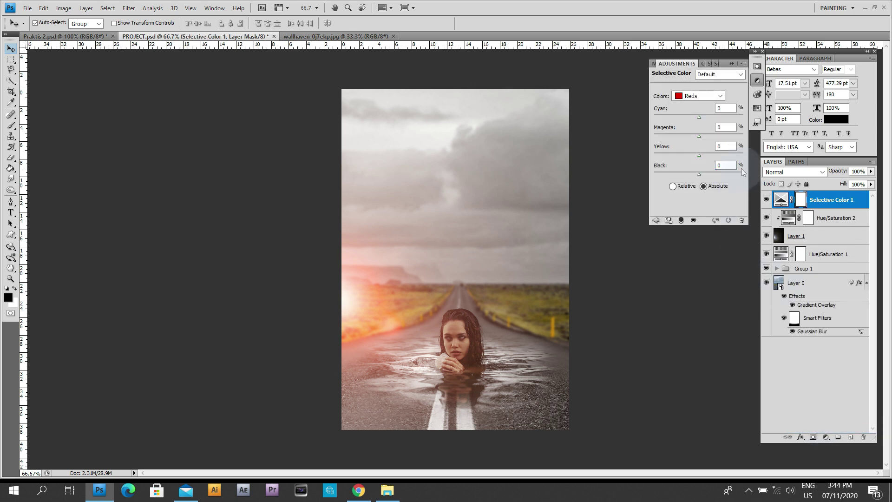
{"action": "left_click", "coordinate": [718, 96]}
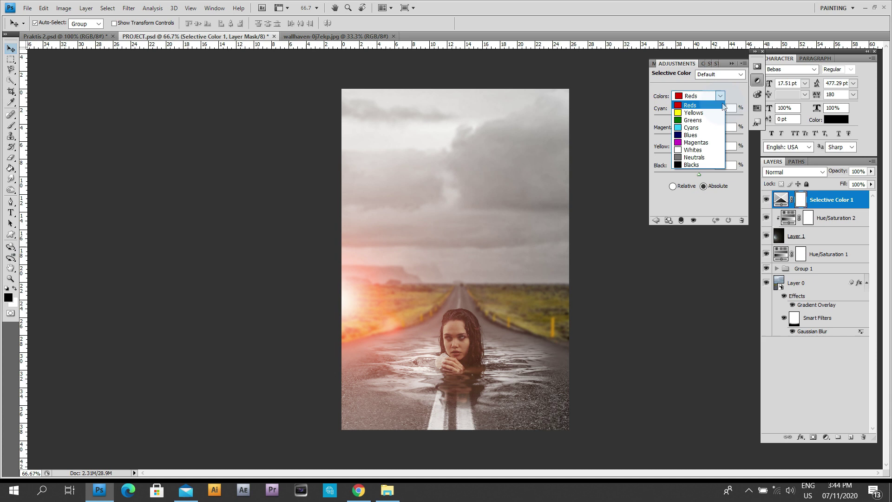
{"action": "left_click", "coordinate": [711, 158]}
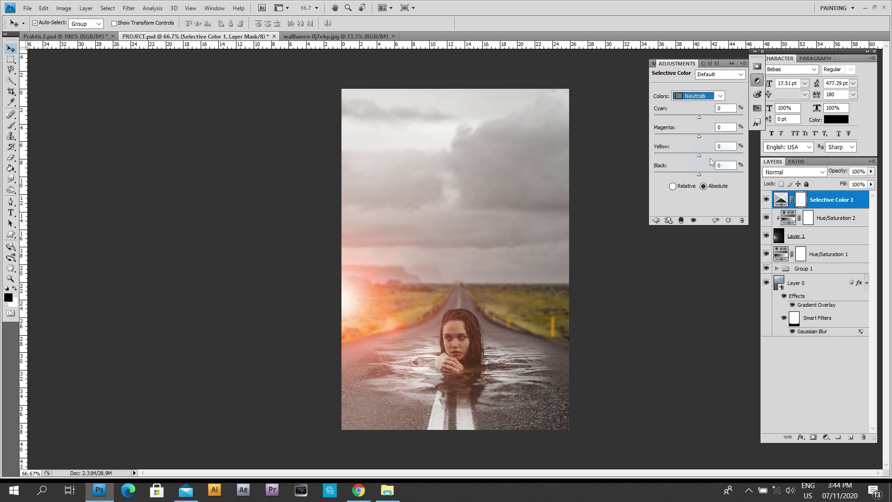
{"action": "left_click", "coordinate": [728, 108]}
{"action": "type", "text": "-5"}
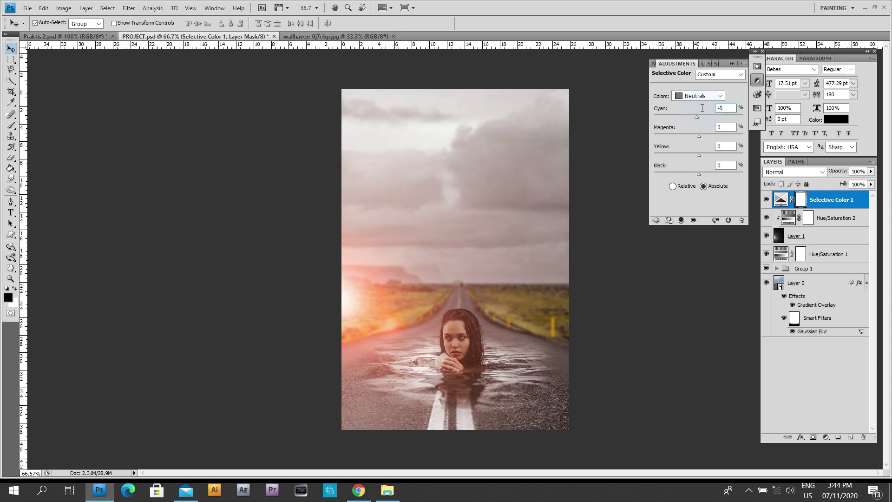
{"action": "left_click", "coordinate": [716, 147]}
{"action": "type", "text": "4"}
Step: Set the Blacks range's Black amount to 5 in Selective Color
{"action": "left_click", "coordinate": [709, 96]}
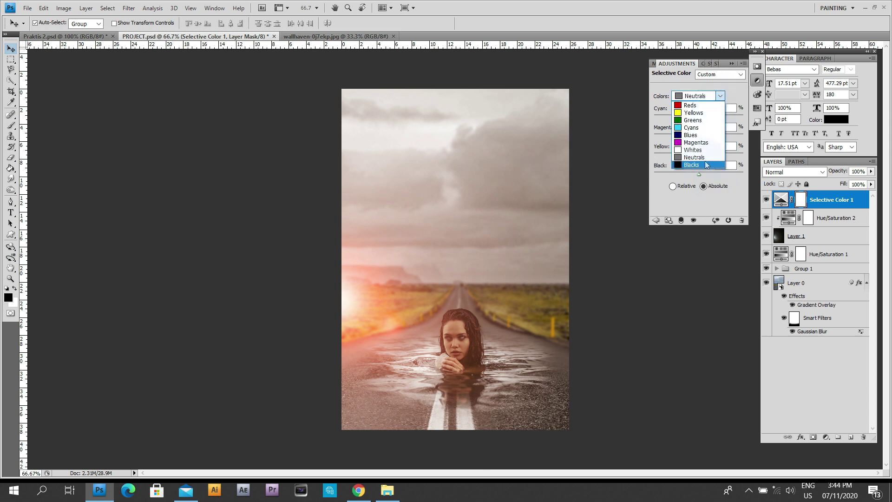
{"action": "left_click", "coordinate": [706, 165]}
{"action": "left_click", "coordinate": [722, 165]}
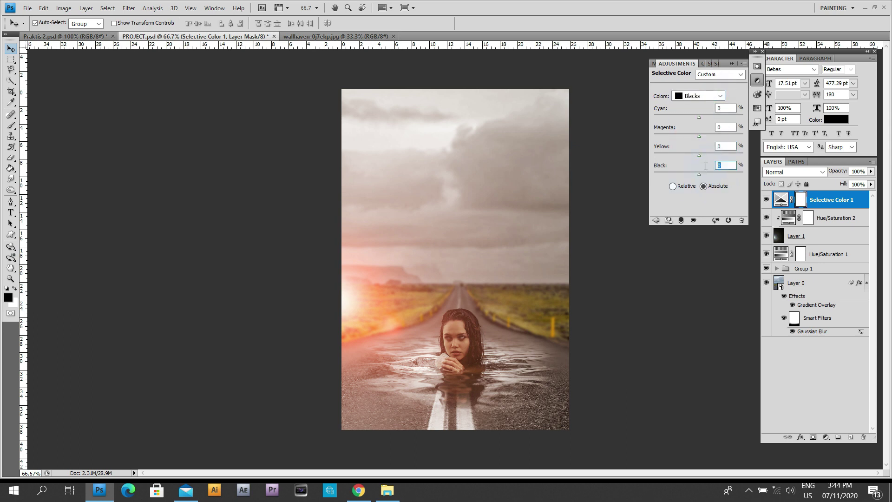
{"action": "type", "text": "5"}
{"action": "left_click", "coordinate": [732, 63]}
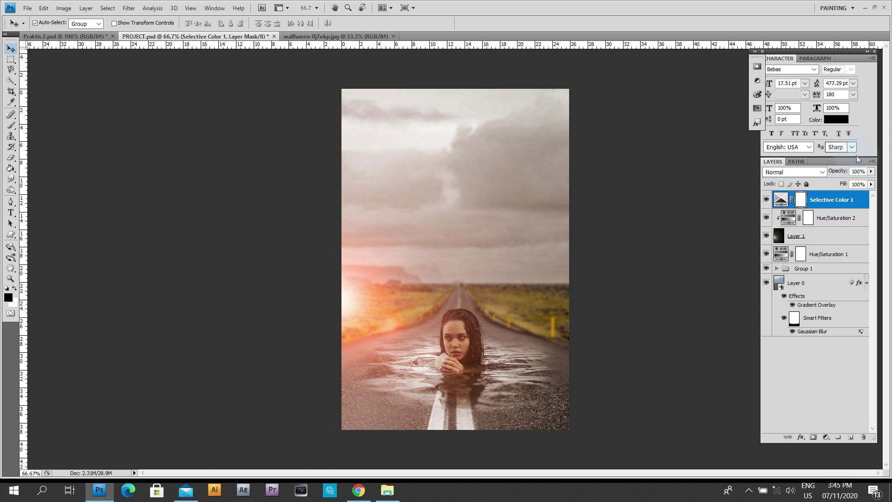
Step: Select Layer 1 and enlarge the flare to 101.5%, nudging it slightly left
{"action": "left_click", "coordinate": [826, 238]}
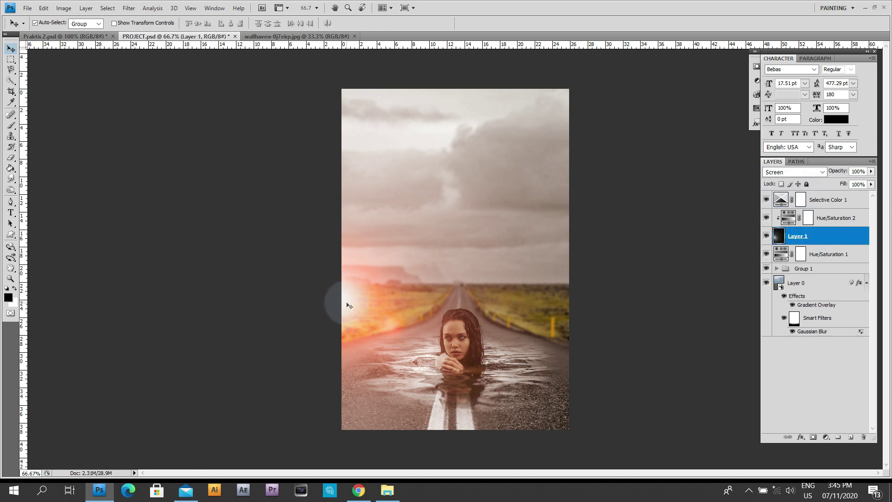
{"action": "key", "text": "ctrl+minus"}
{"action": "key", "text": "ctrl+t"}
{"action": "key", "text": "ctrl+minus"}
{"action": "key", "text": "ctrl+minus"}
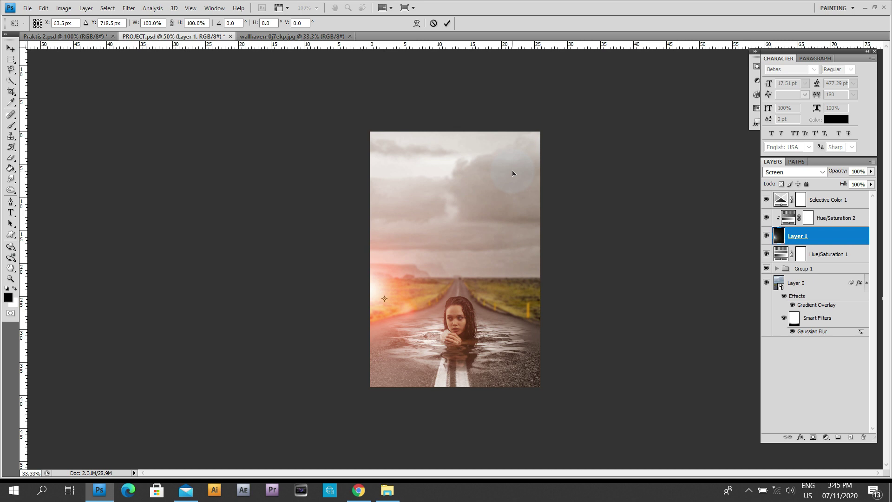
{"action": "key", "text": "ctrl+minus"}
{"action": "key", "text": "ctrl+minus"}
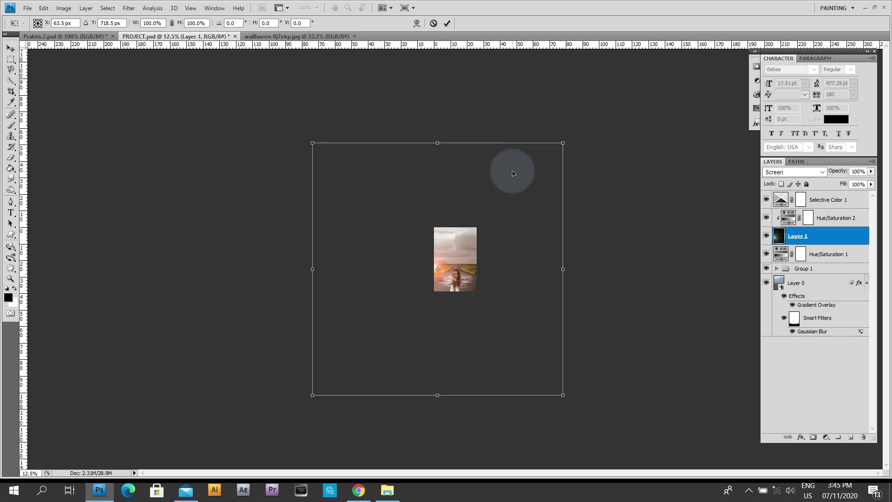
{"action": "left_click_drag", "start_coordinate": [568, 147], "coordinate": [568, 143]}
{"action": "key", "text": "ctrl+plus"}
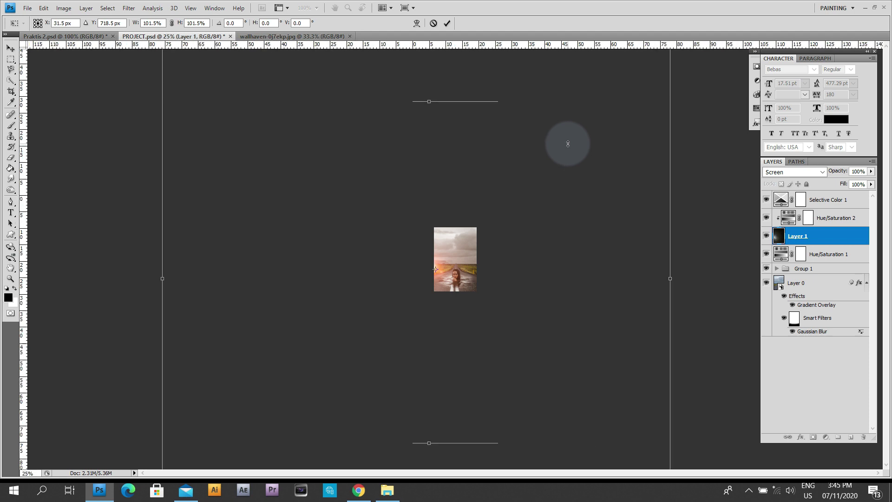
{"action": "key", "text": "ctrl+plus"}
{"action": "key", "text": "Return"}
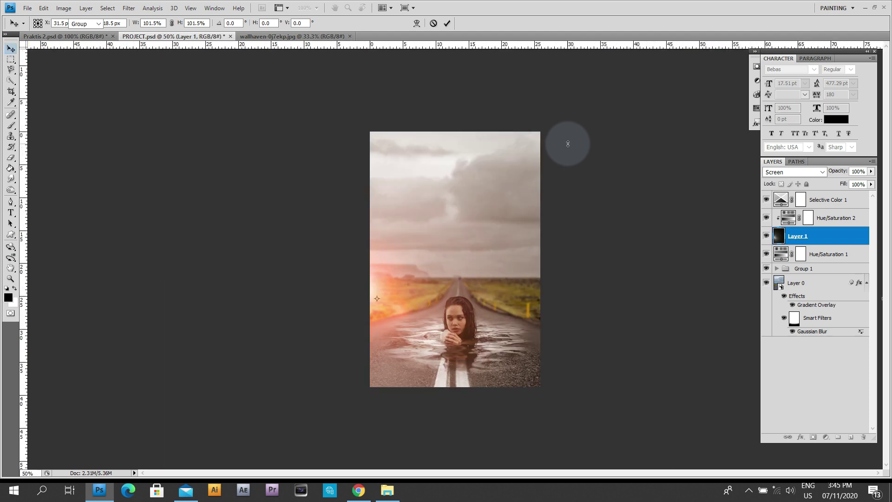
{"action": "key", "text": "ctrl+plus"}
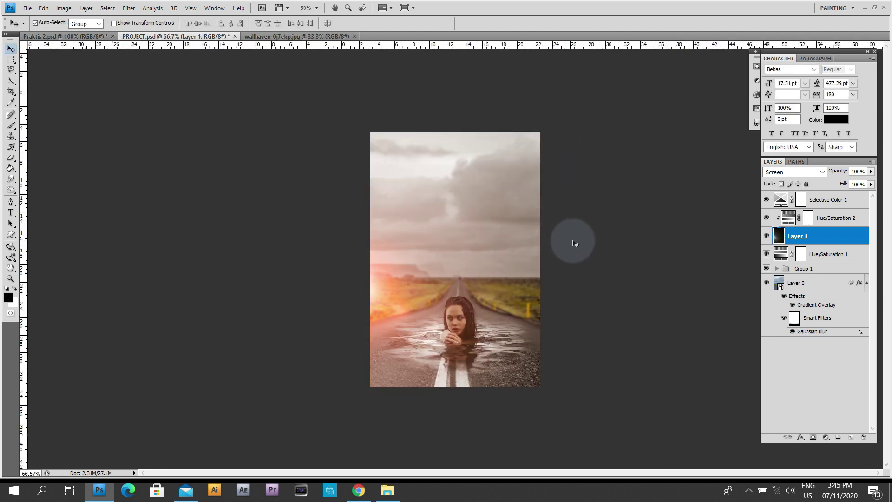
{"action": "key", "text": "ctrl+plus"}
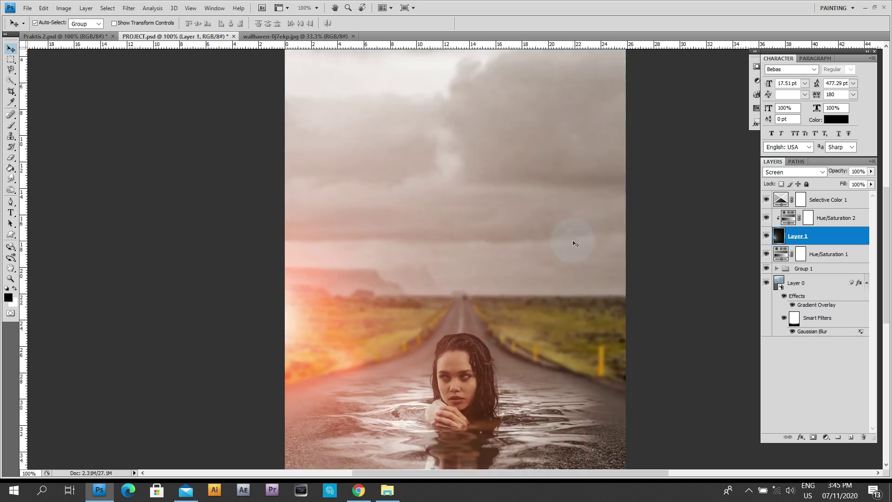
{"action": "scroll", "coordinate": [577, 242], "scroll_direction": "down", "scroll_amount": 2}
{"action": "scroll", "coordinate": [576, 243], "scroll_direction": "down", "scroll_amount": 2}
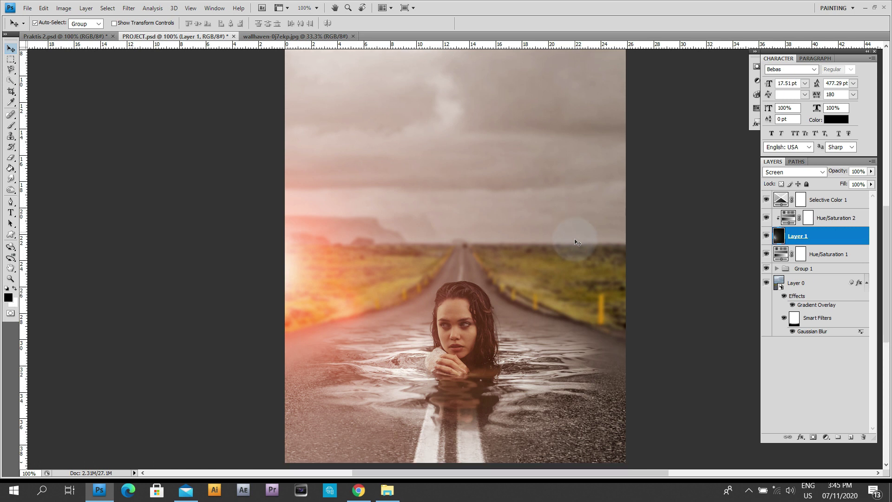
{"action": "scroll", "coordinate": [576, 242], "scroll_direction": "up", "scroll_amount": 1}
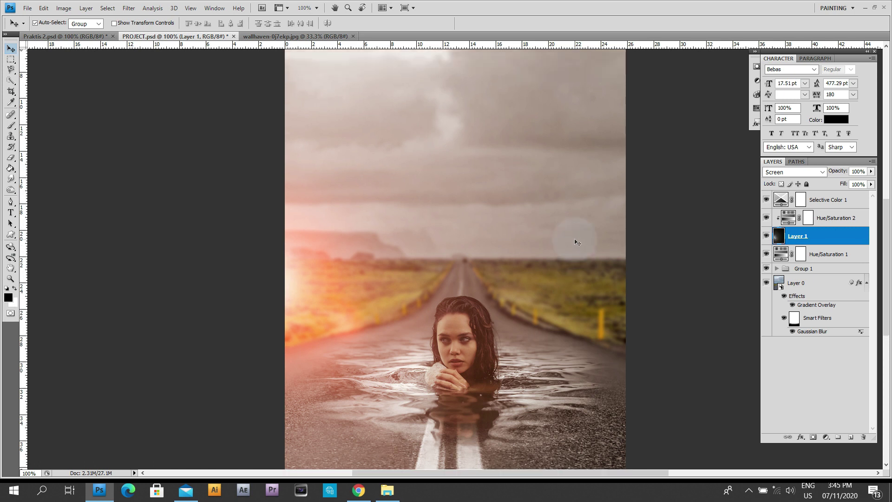
{"action": "scroll", "coordinate": [576, 242], "scroll_direction": "down", "scroll_amount": 1}
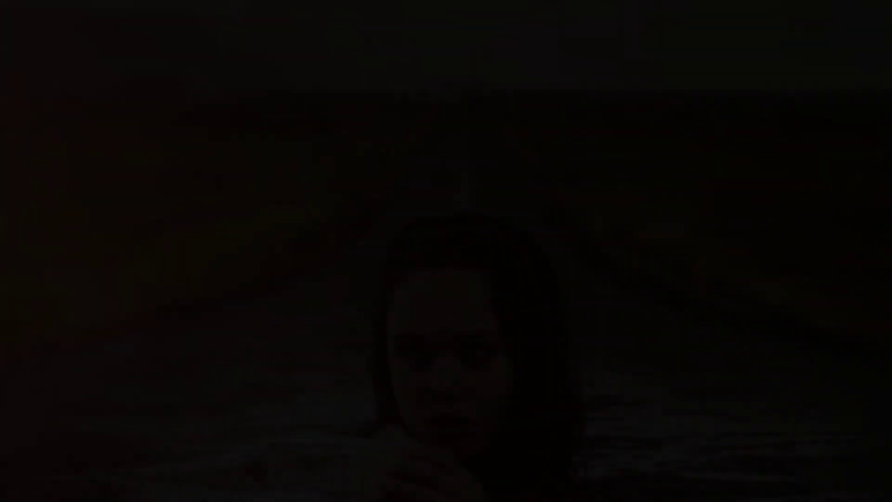